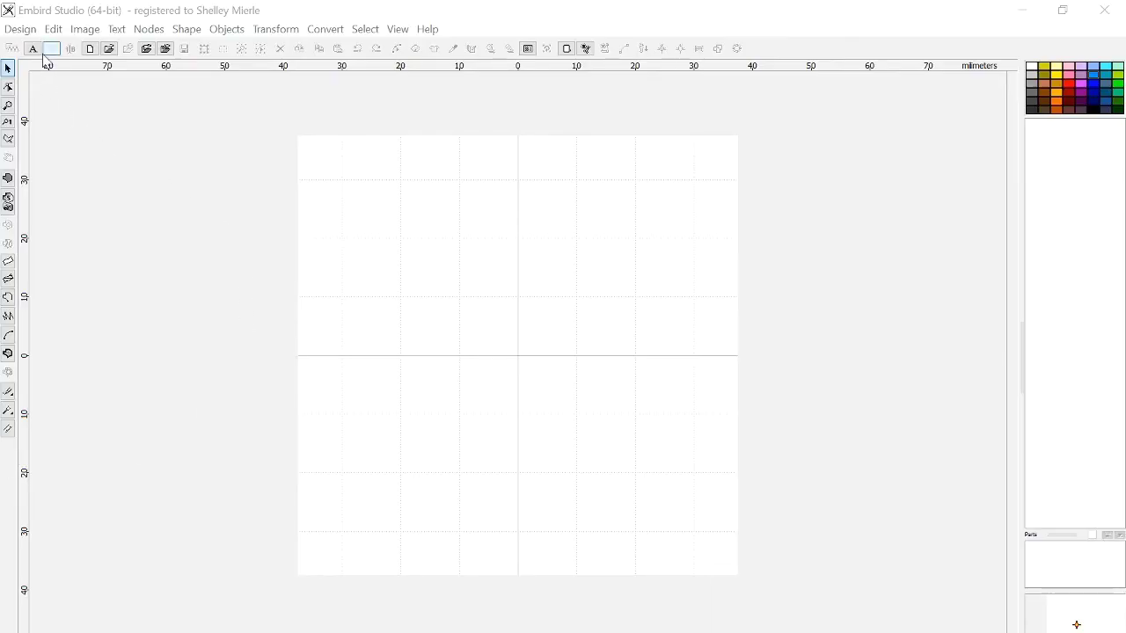
Create a new border design with an empty border cell
left_click(27, 33)
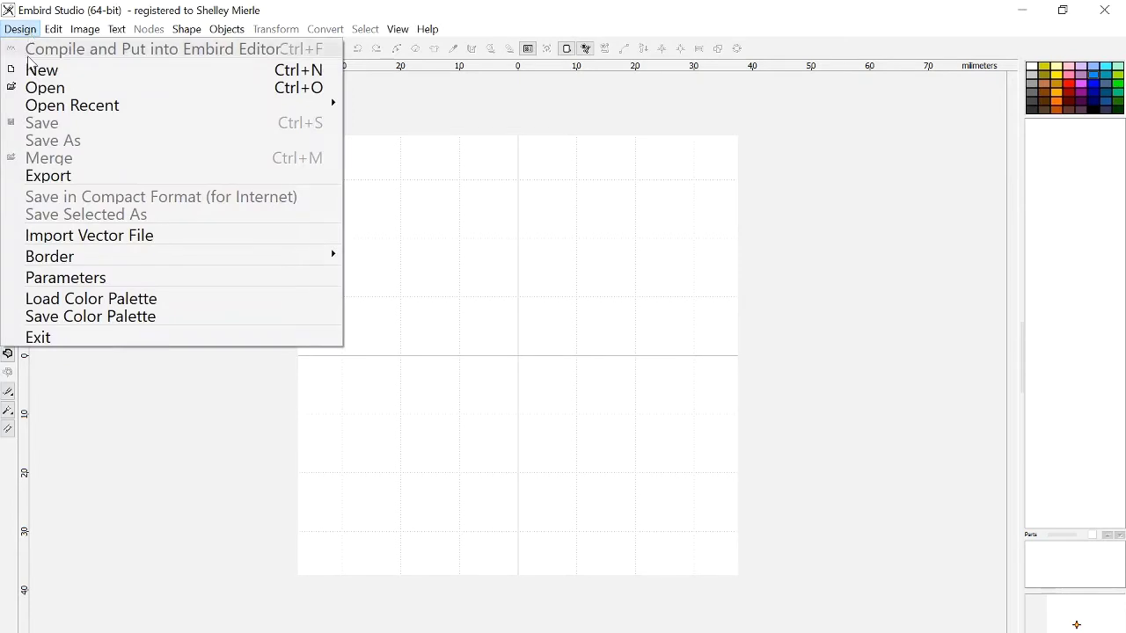
mouse_move(88, 258)
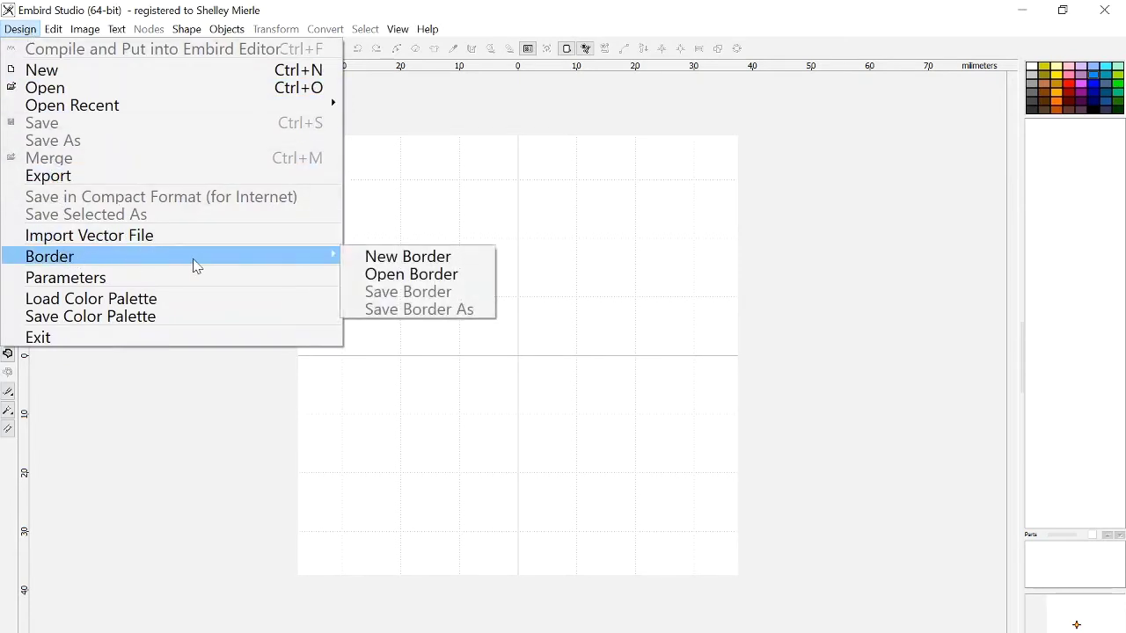
left_click(357, 255)
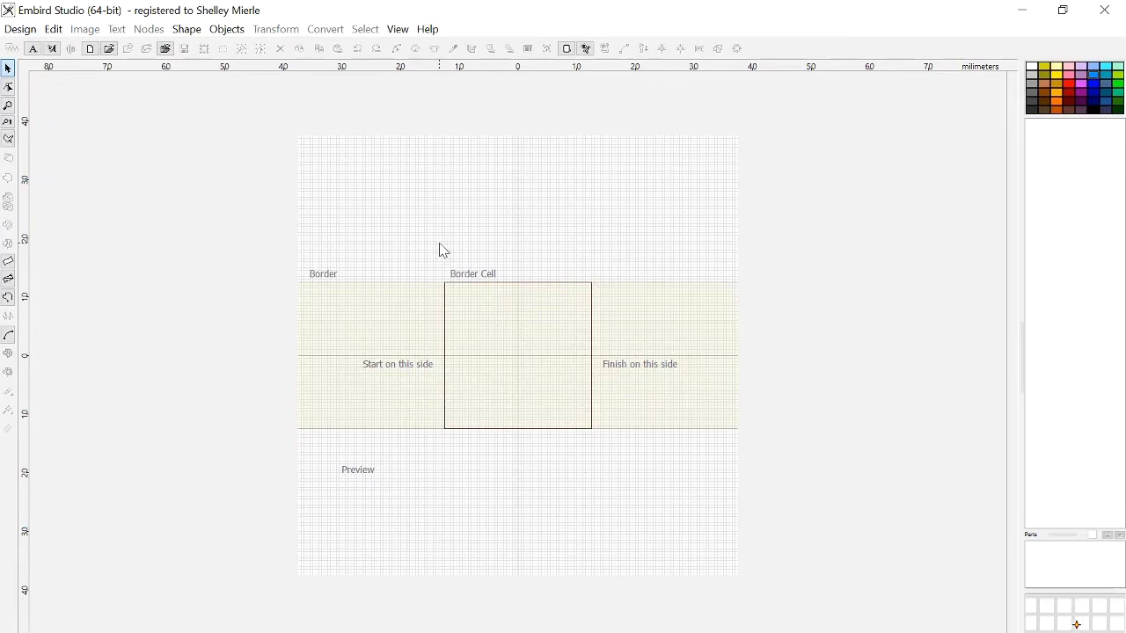
Draw a connection line from the midpoint of the border cell's start side, curving up to near the cell's top centre
scroll(442, 246, "up", 1)
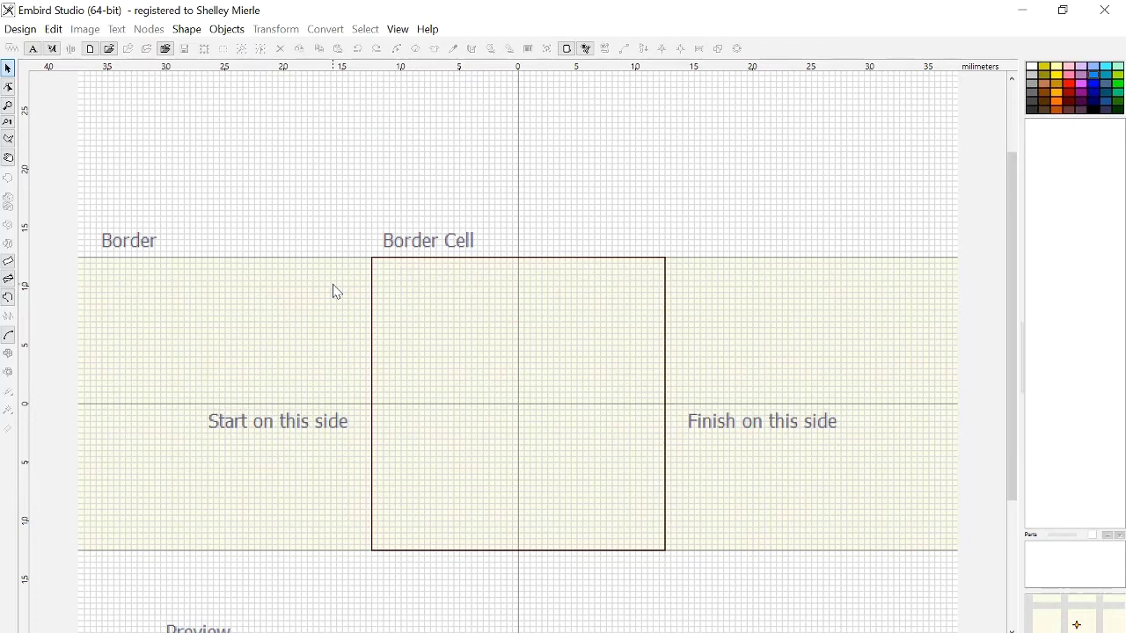
left_click(9, 337)
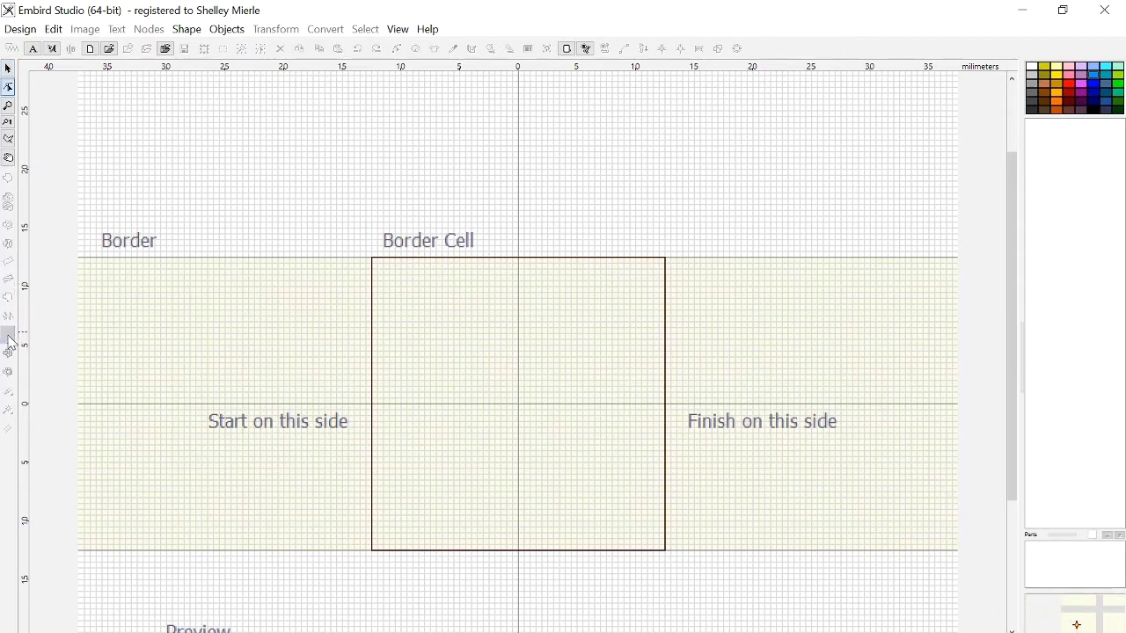
left_click(369, 404)
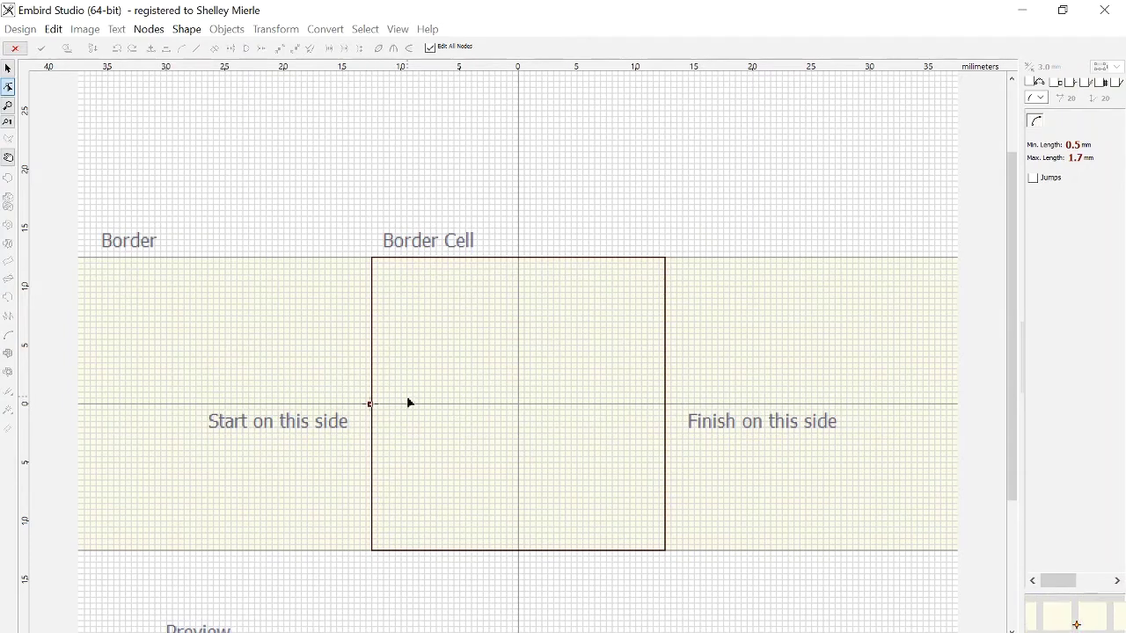
left_click(463, 344)
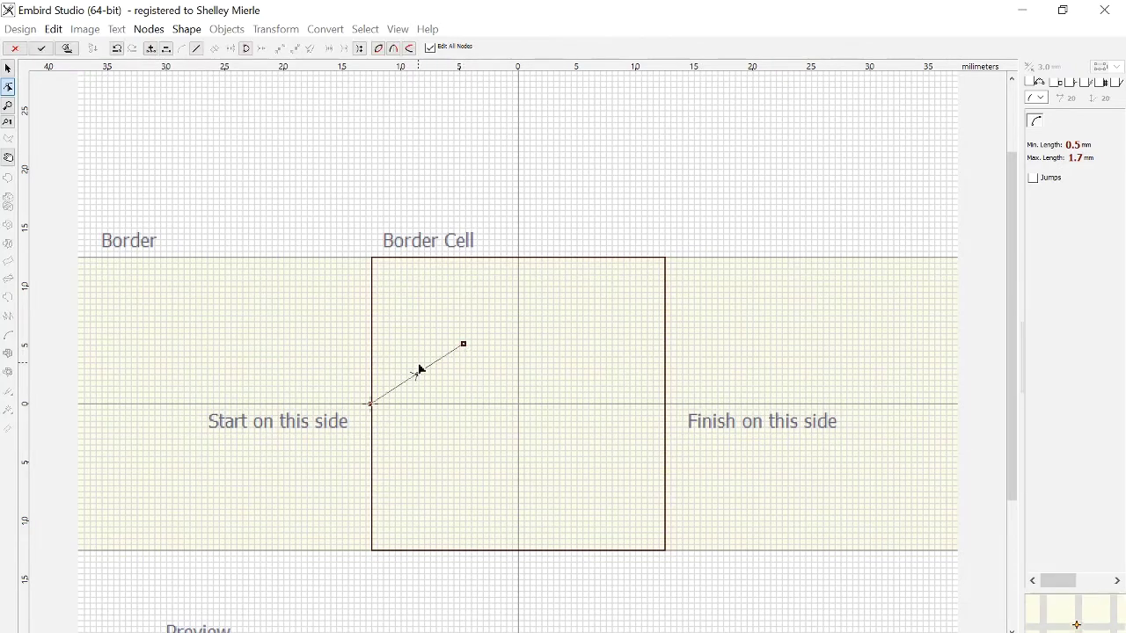
left_click_drag(419, 379, 428, 387)
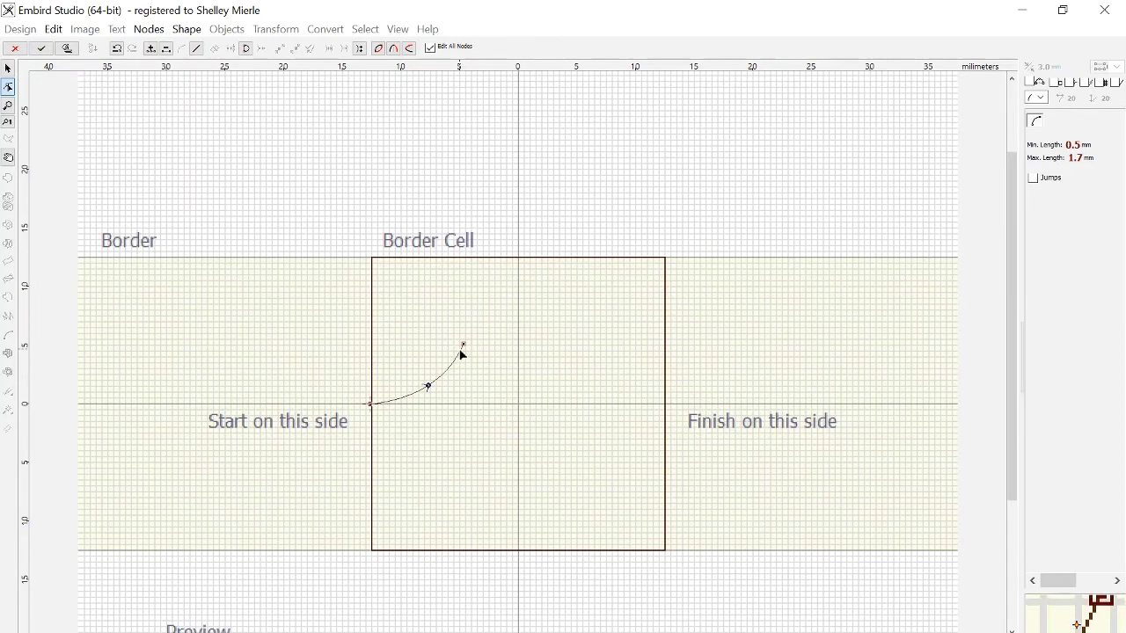
left_click(509, 273)
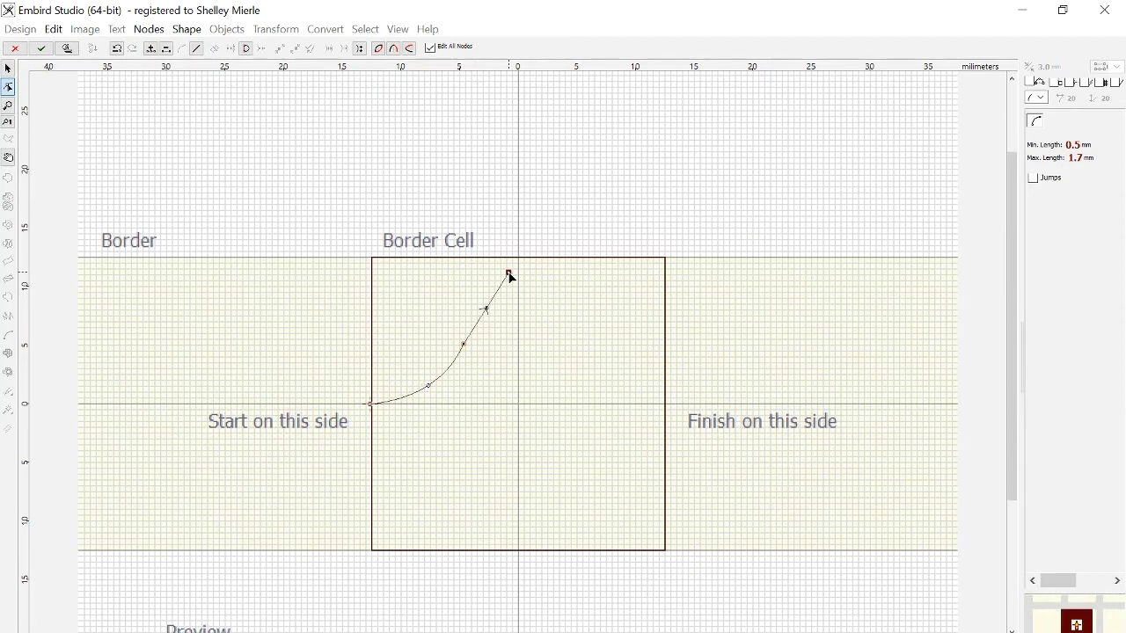
right_click(510, 274)
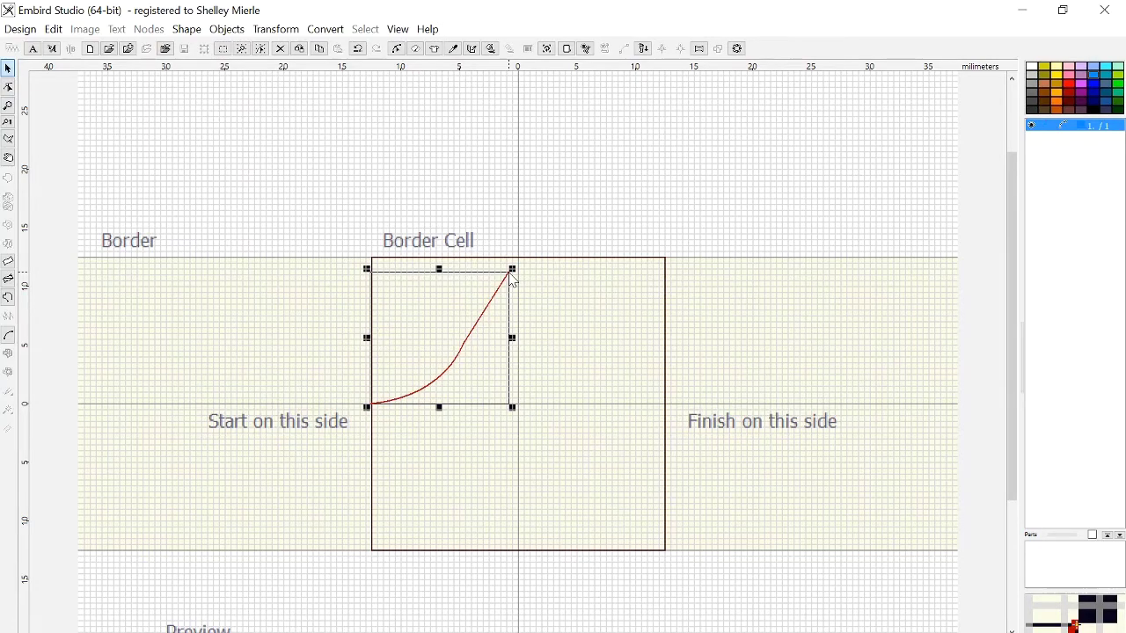
double_click(512, 278)
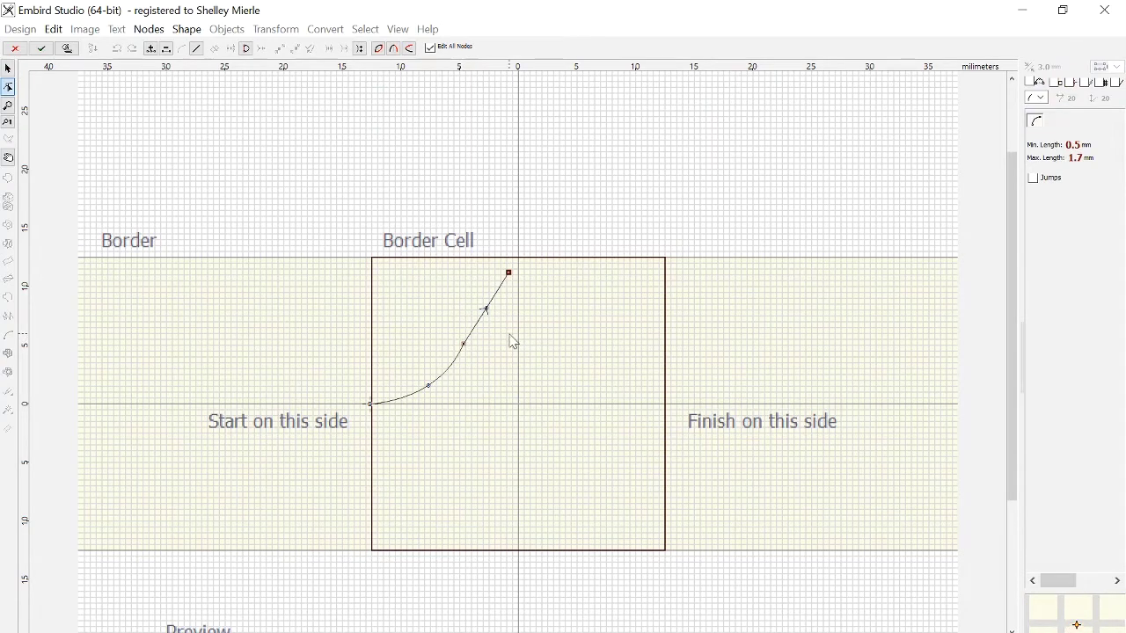
key("Escape")
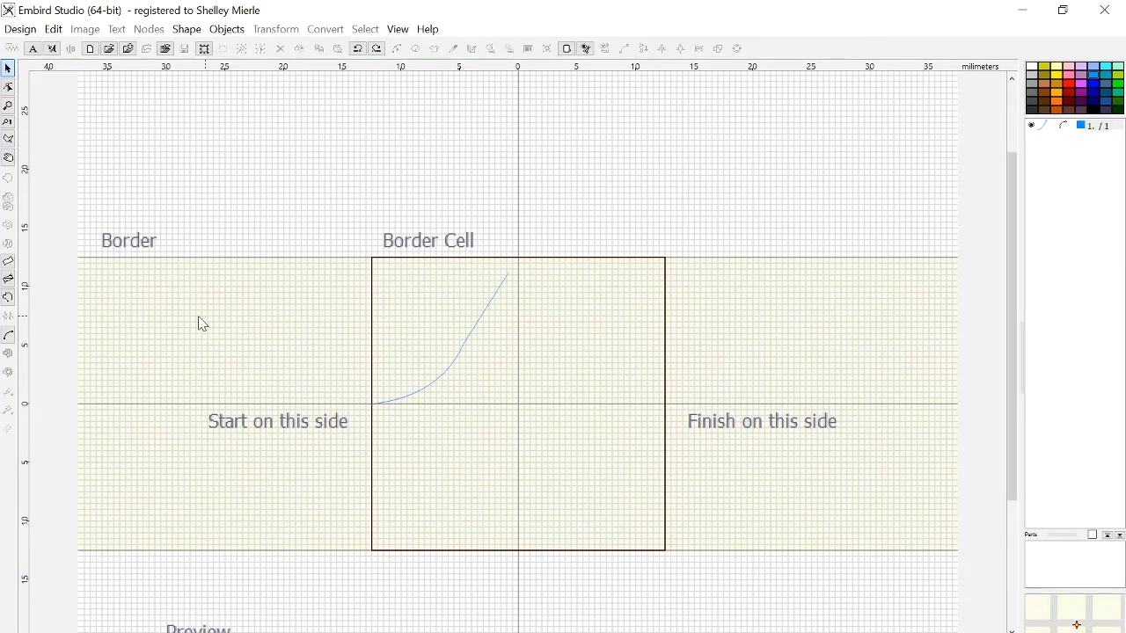
Draw a rounded column shape about 6.5 mm across around the line's upper end, using the middle of the three layout options
left_click(10, 262)
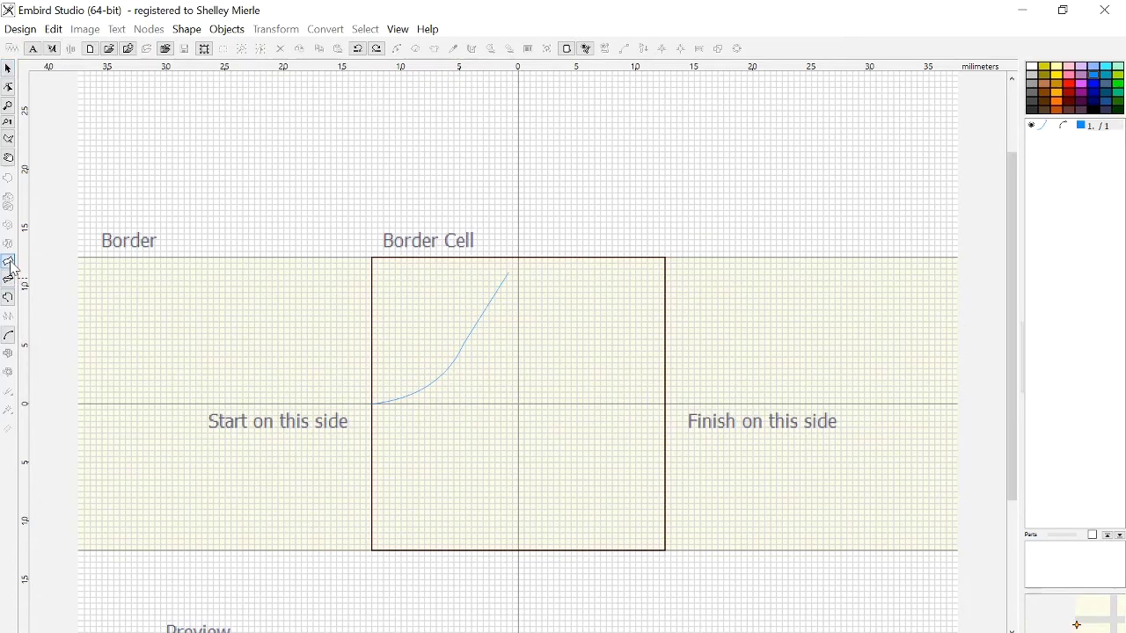
left_click(509, 274)
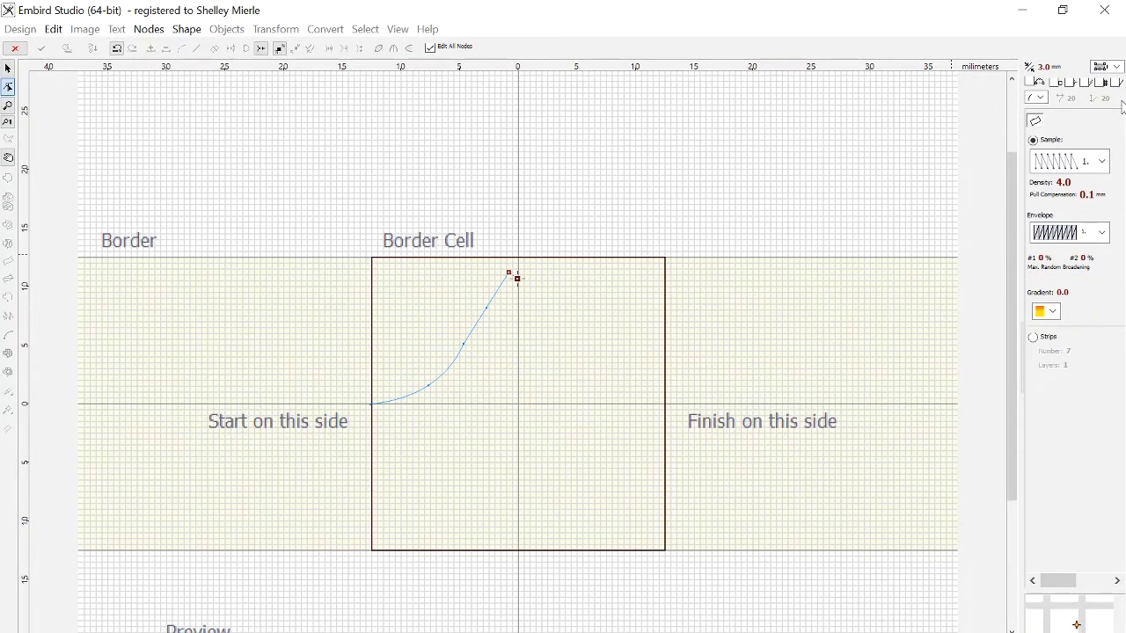
left_click(1116, 67)
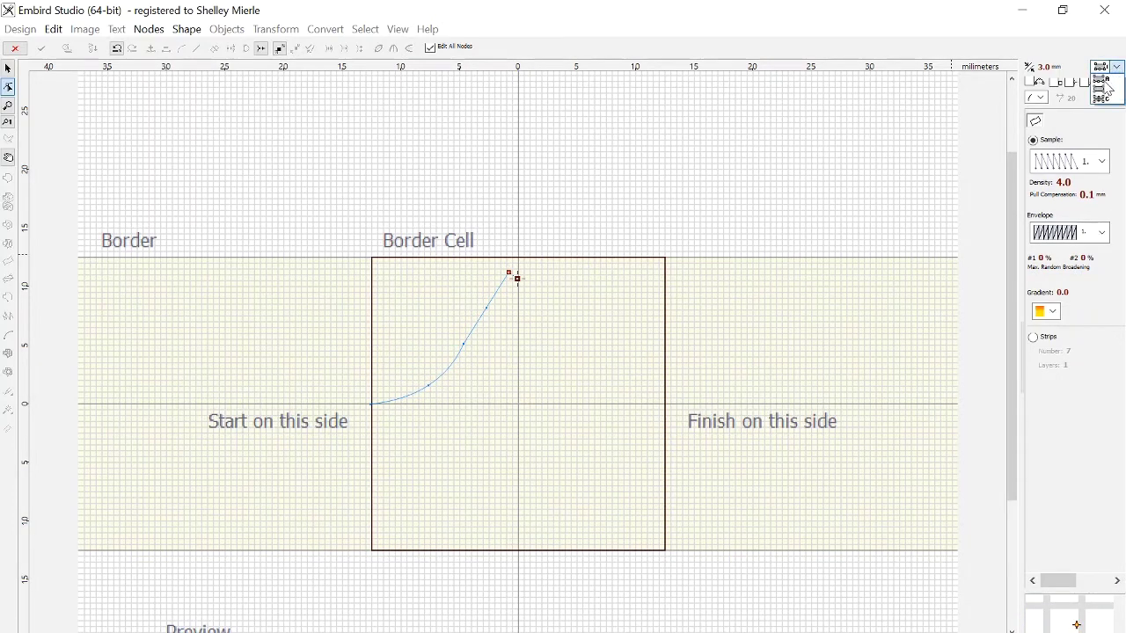
left_click(1106, 87)
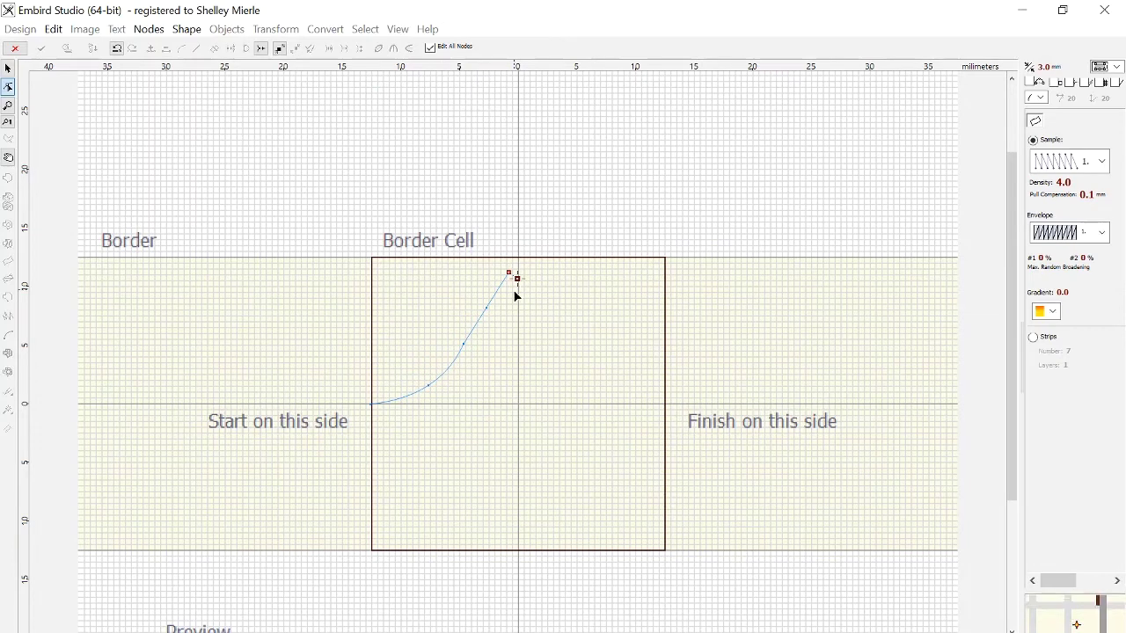
left_click(466, 345)
left_click_drag(492, 318, 512, 330)
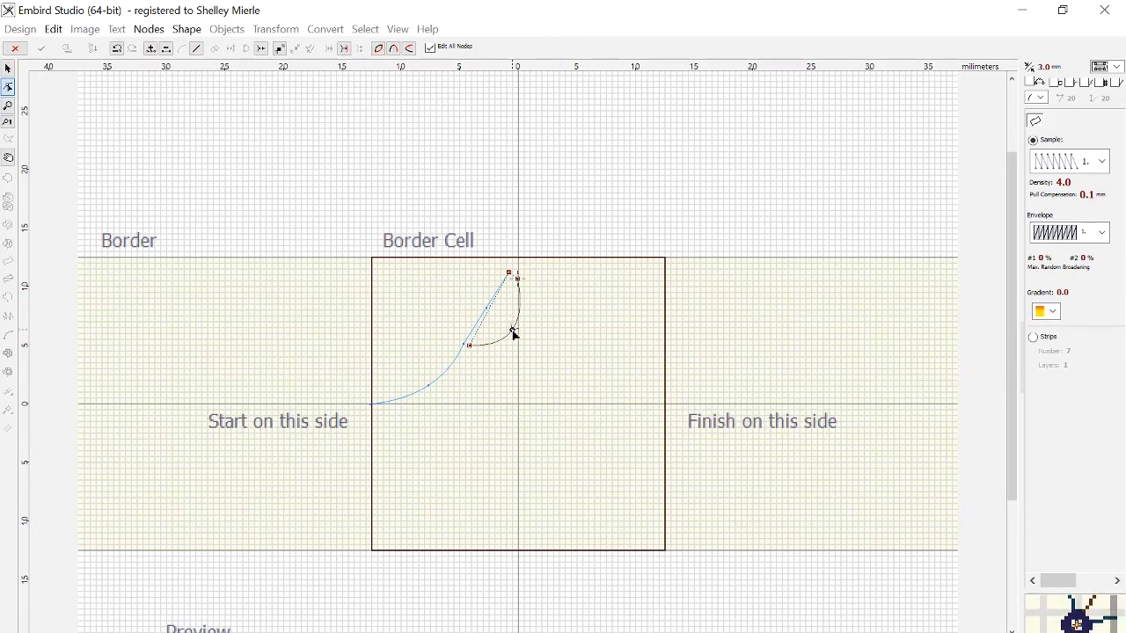
left_click(509, 274)
left_click_drag(454, 340, 453, 282)
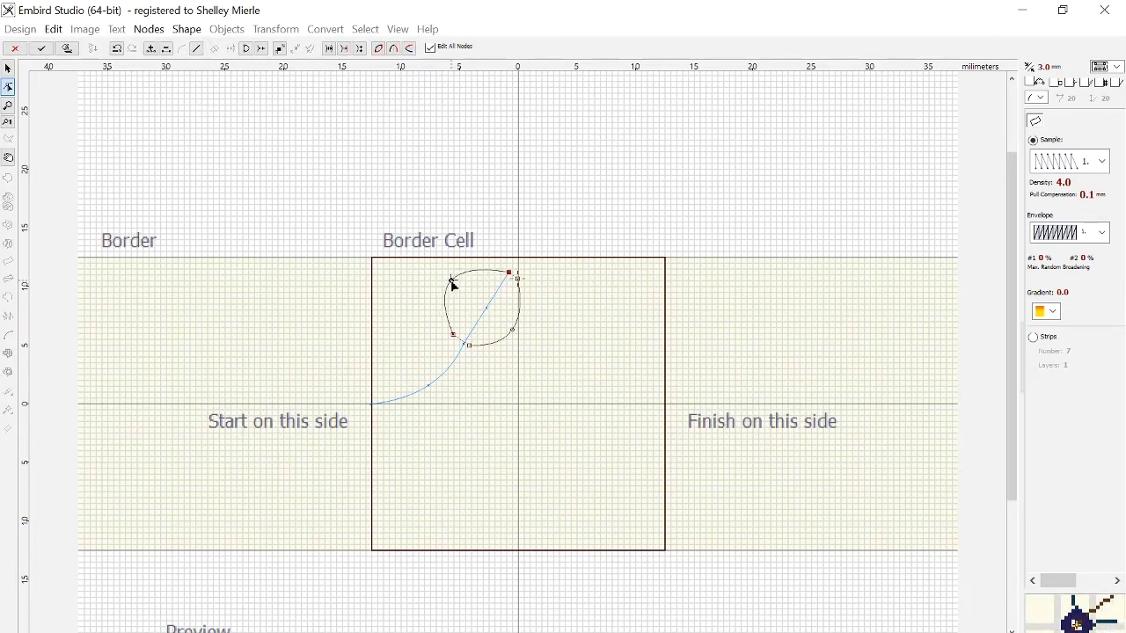
left_click(515, 332)
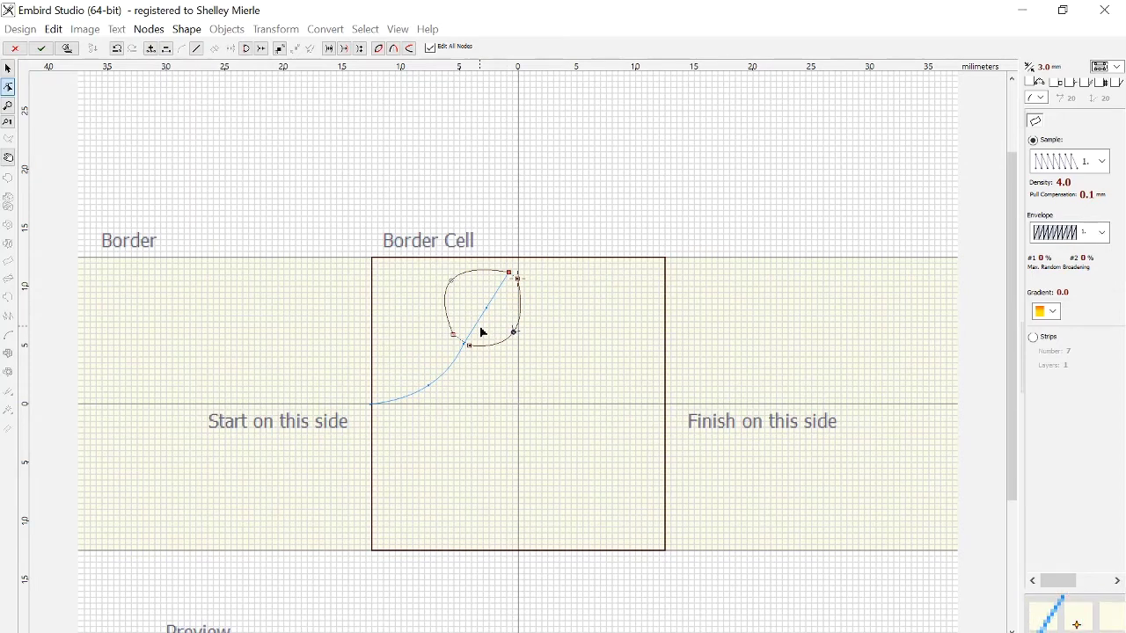
key("Return")
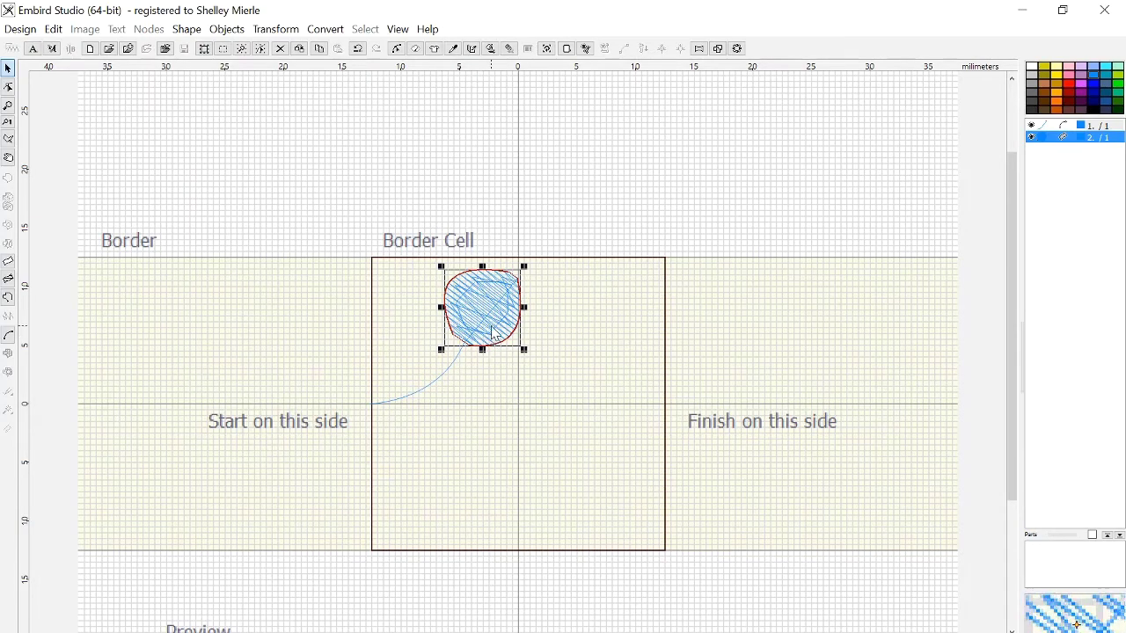
key("Escape")
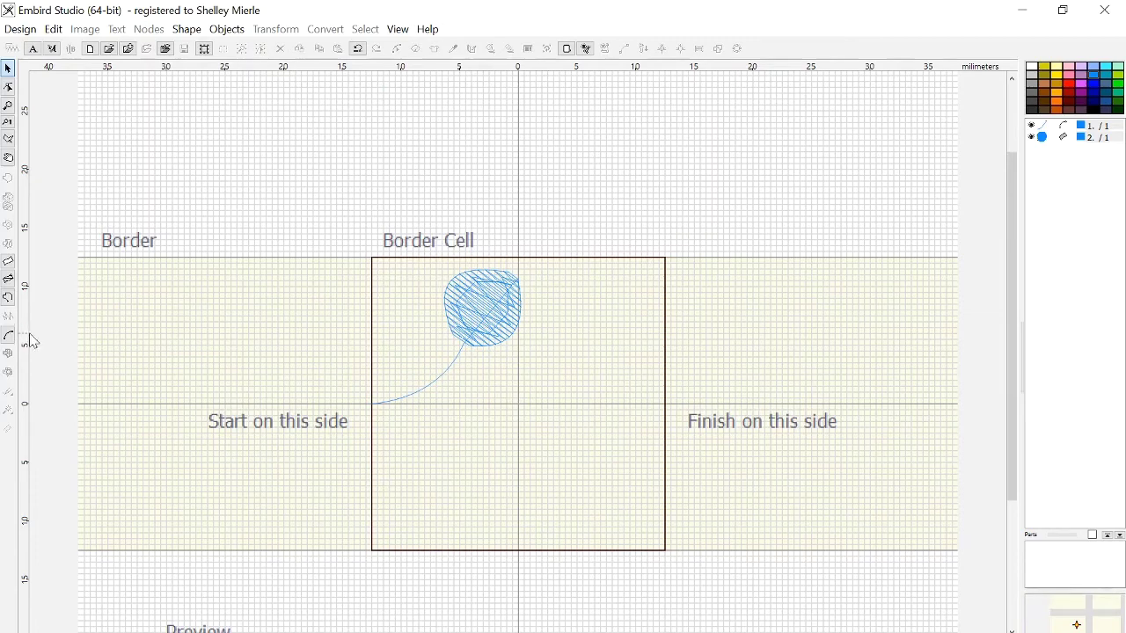
Draw a connection line from the column's lower end back along the stem, near the cell centre, and down toward the lower finish side
double_click(452, 335)
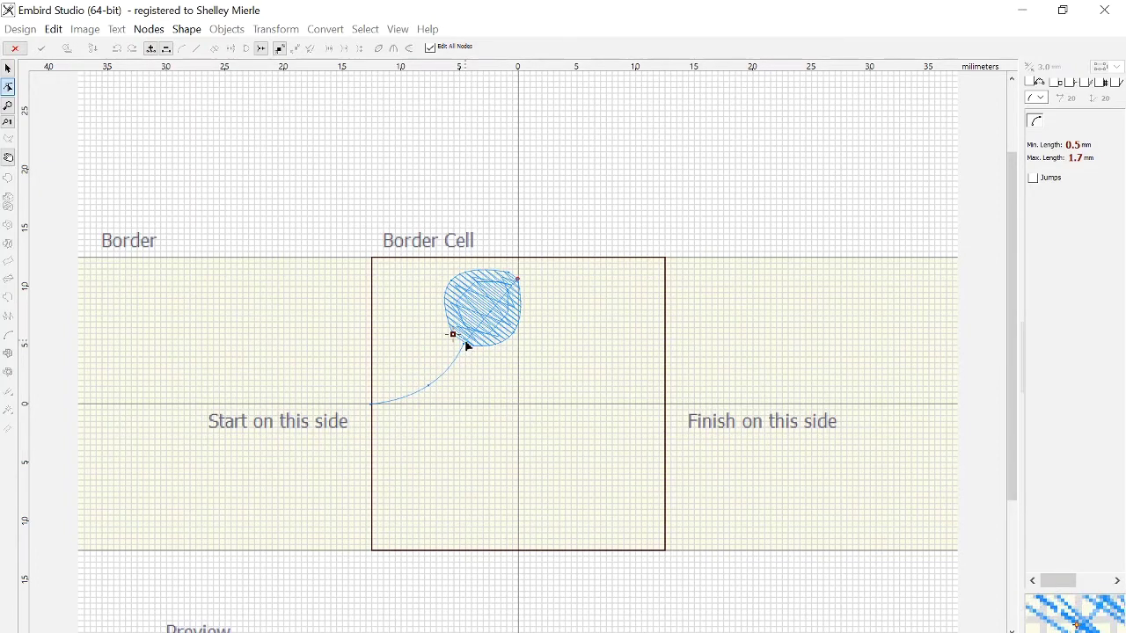
left_click(466, 347)
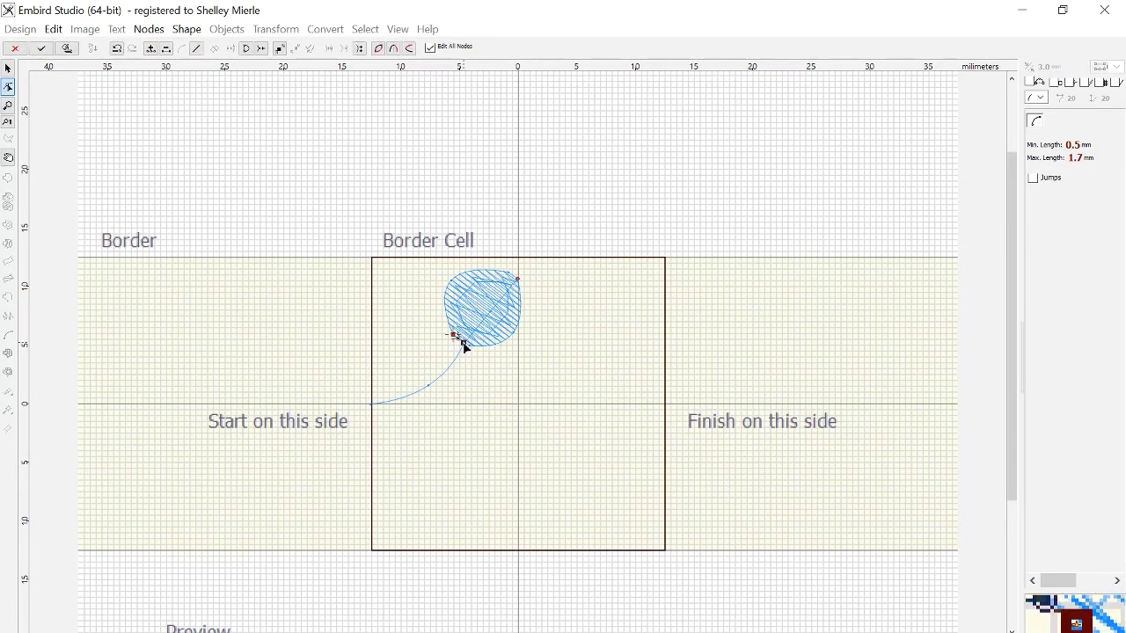
left_click(429, 387)
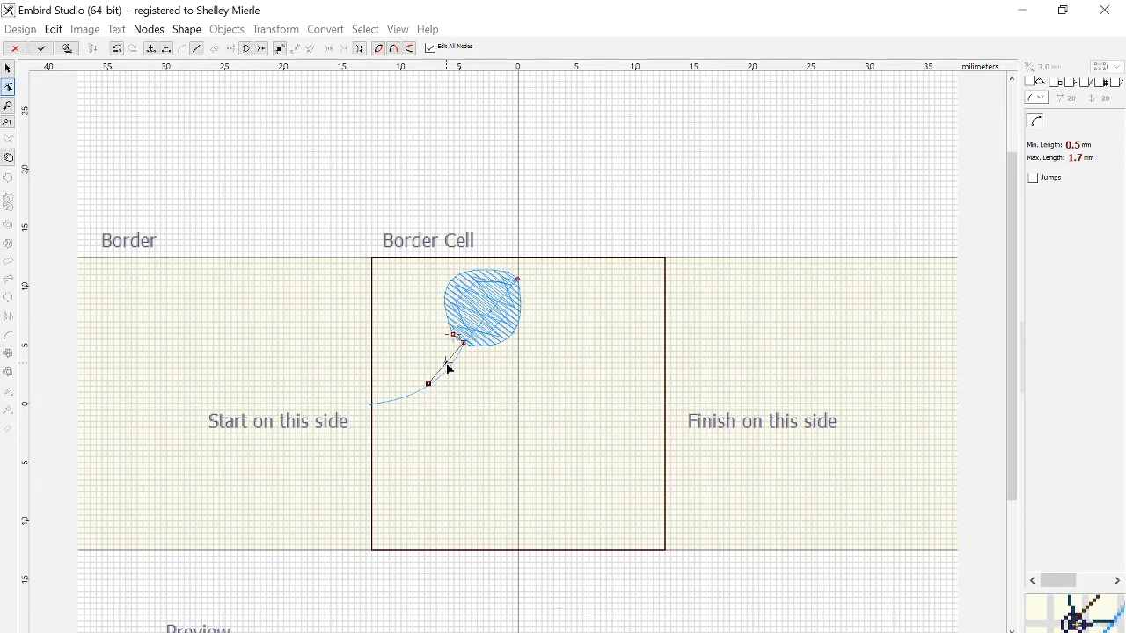
left_click(450, 367)
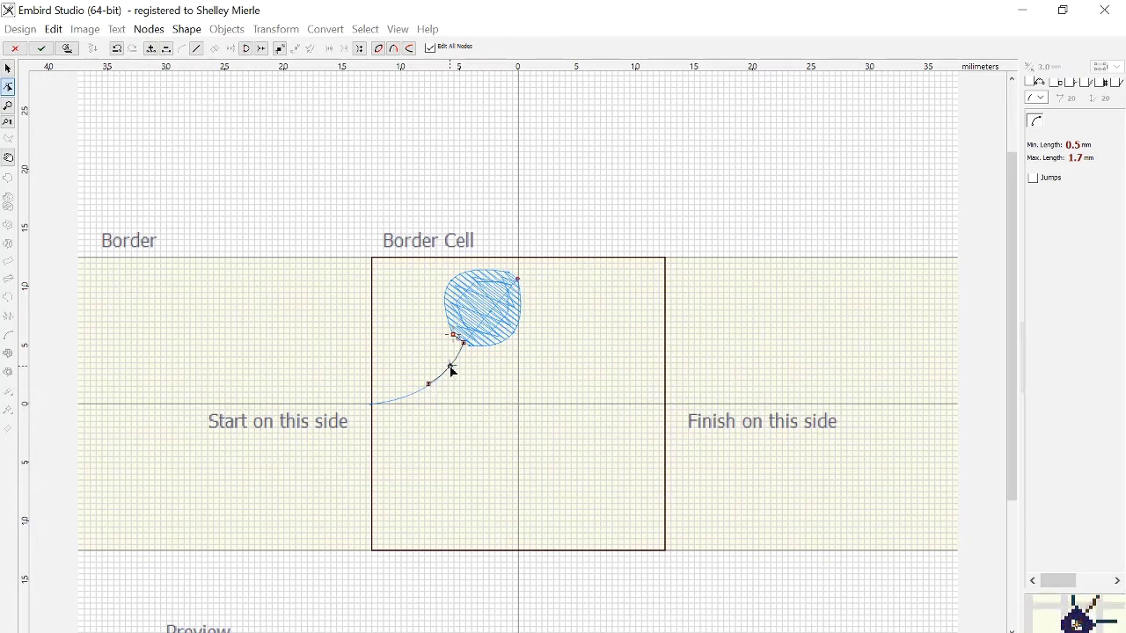
left_click(513, 405)
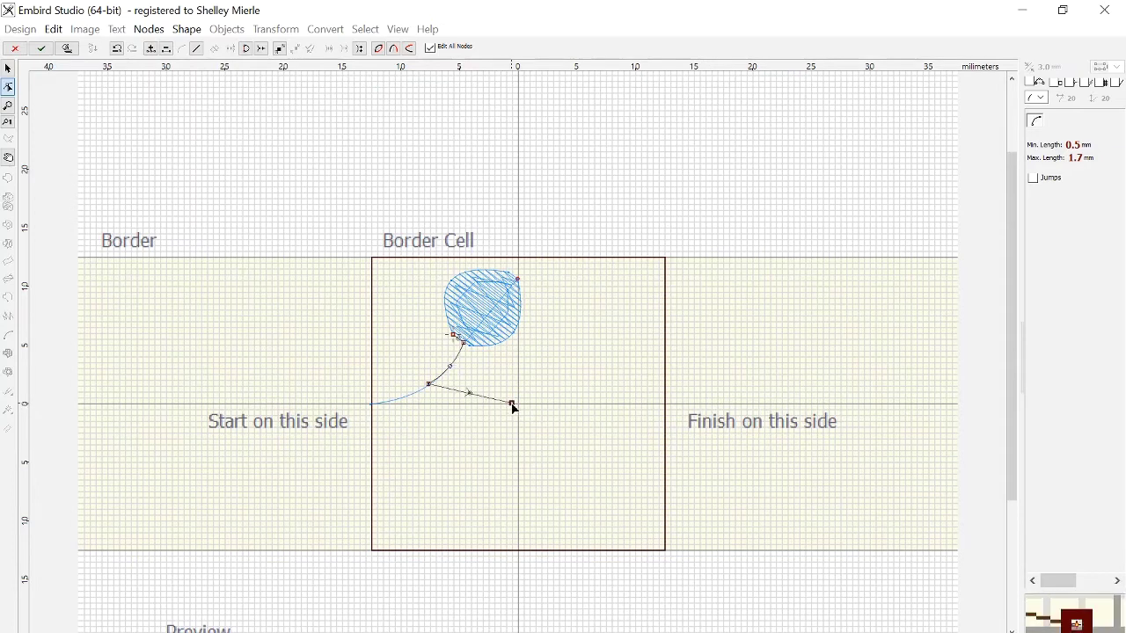
left_click(561, 451)
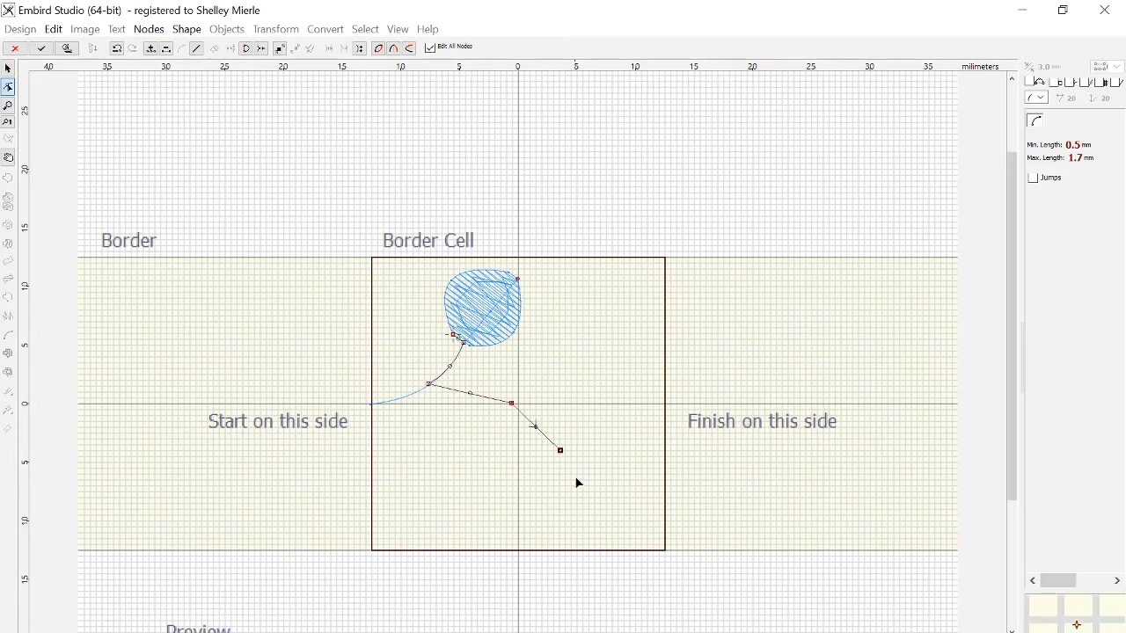
left_click(603, 517)
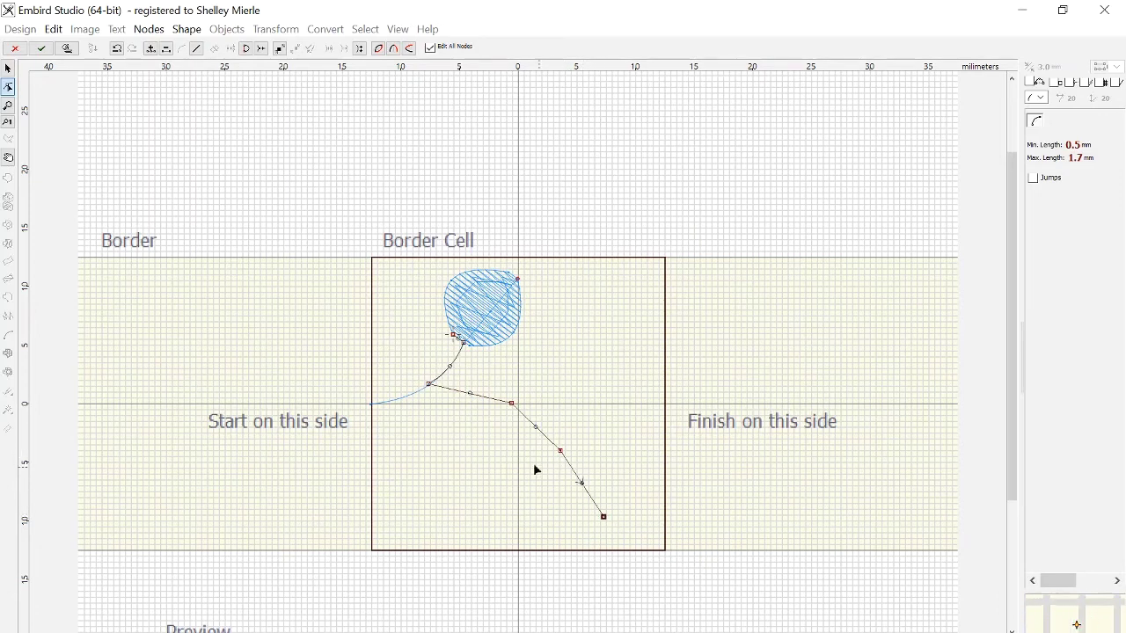
Bend the new line's segments around the cell centre into curves, adjust the node below it, and finish the line
left_click_drag(470, 395, 470, 410)
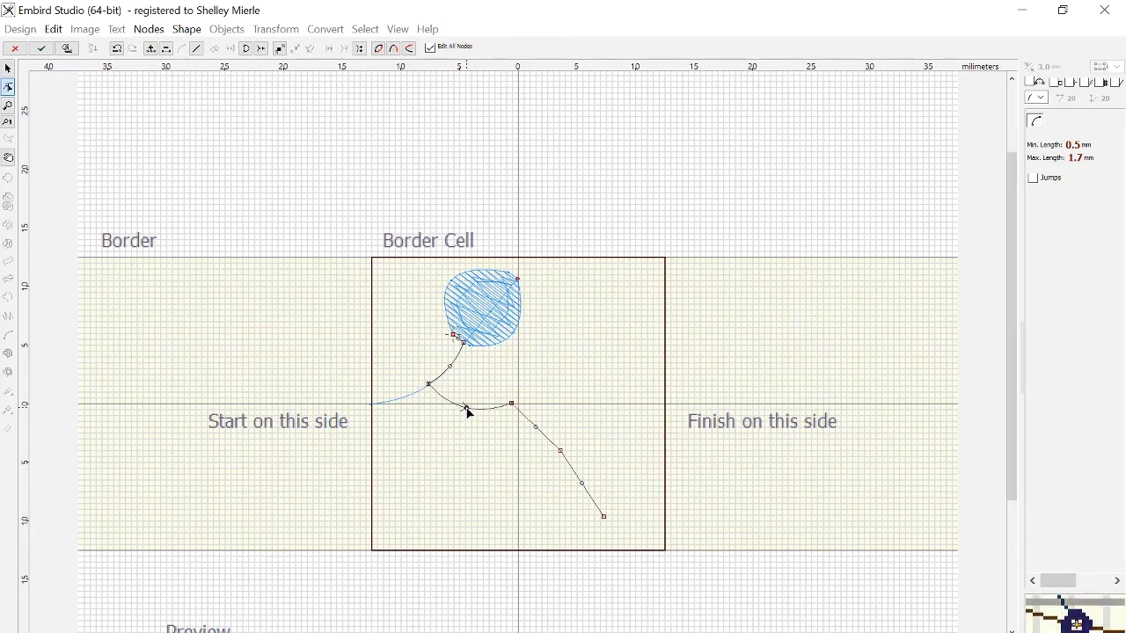
left_click(534, 432)
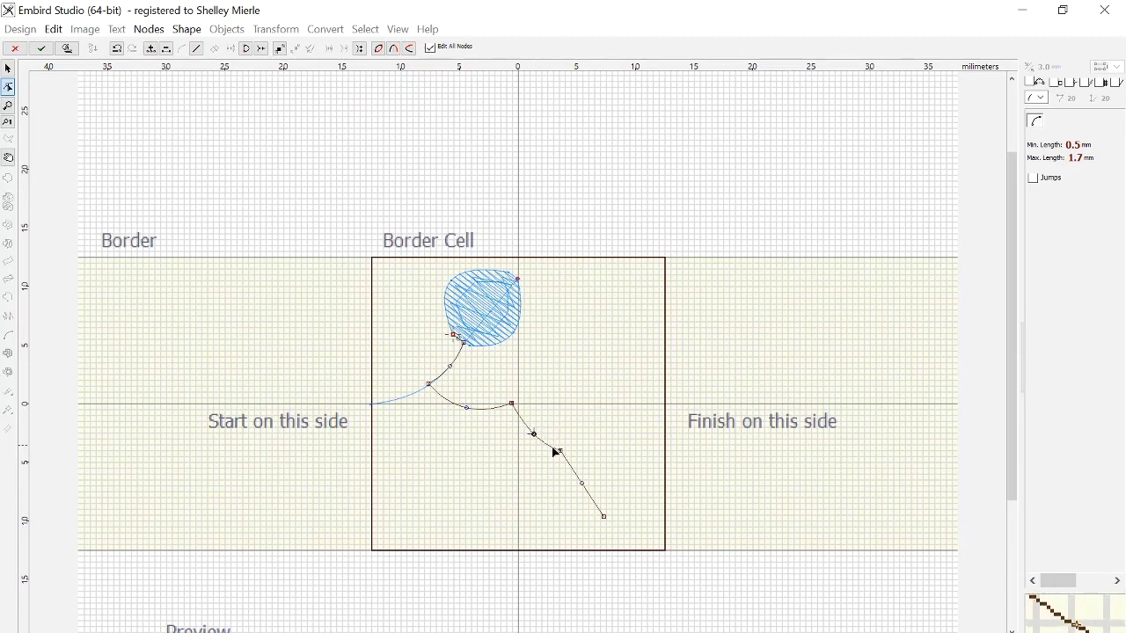
left_click(564, 455)
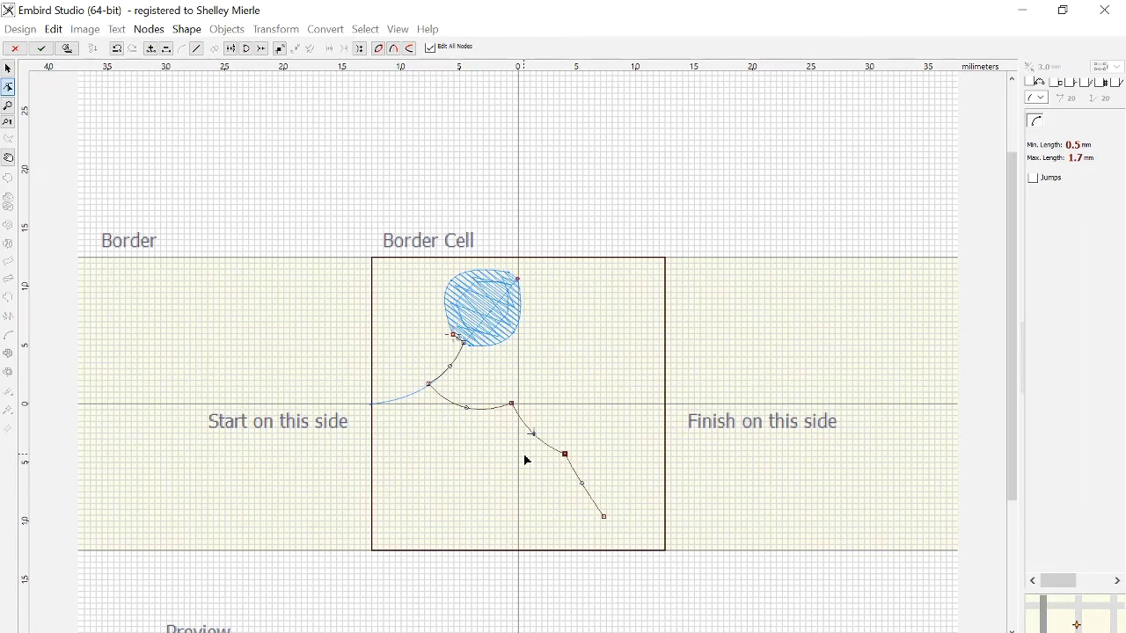
key("Return")
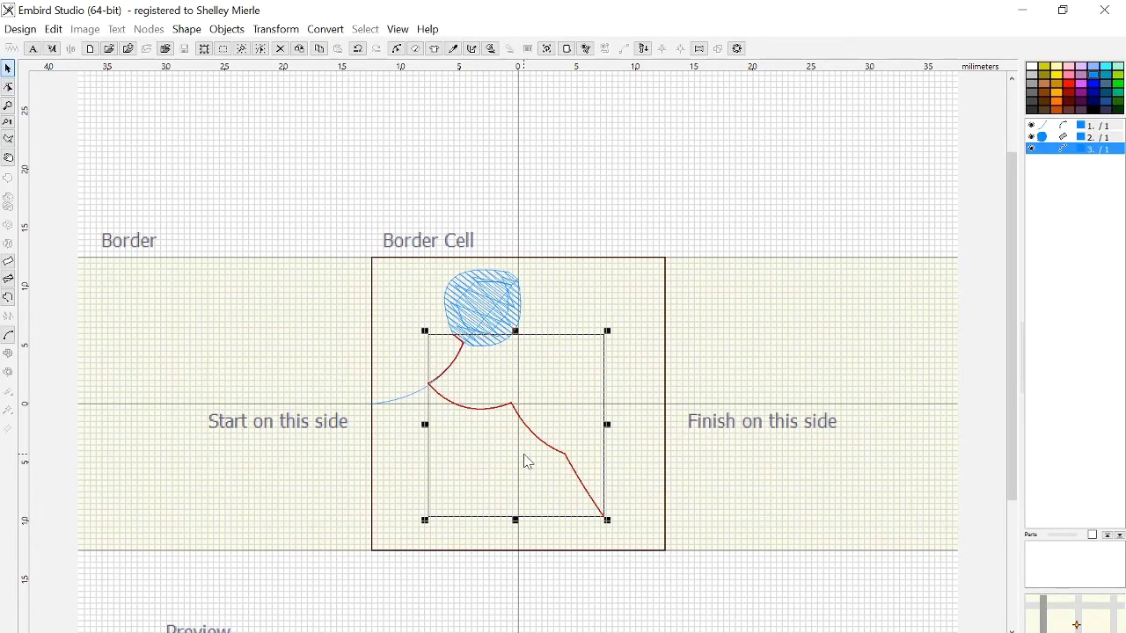
double_click(528, 462)
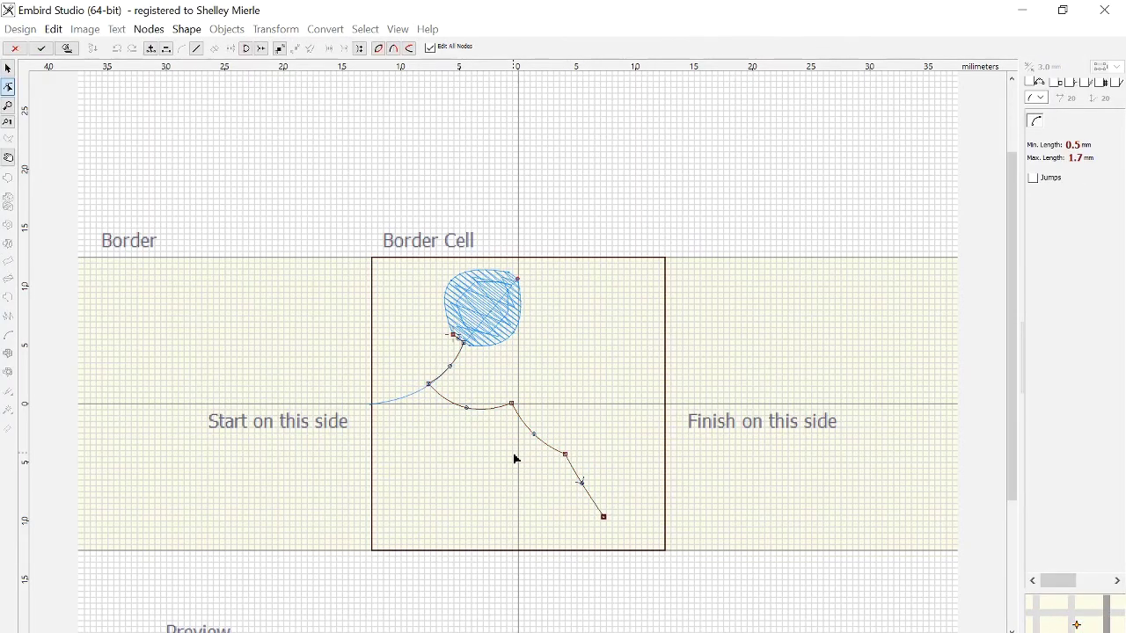
key("Return")
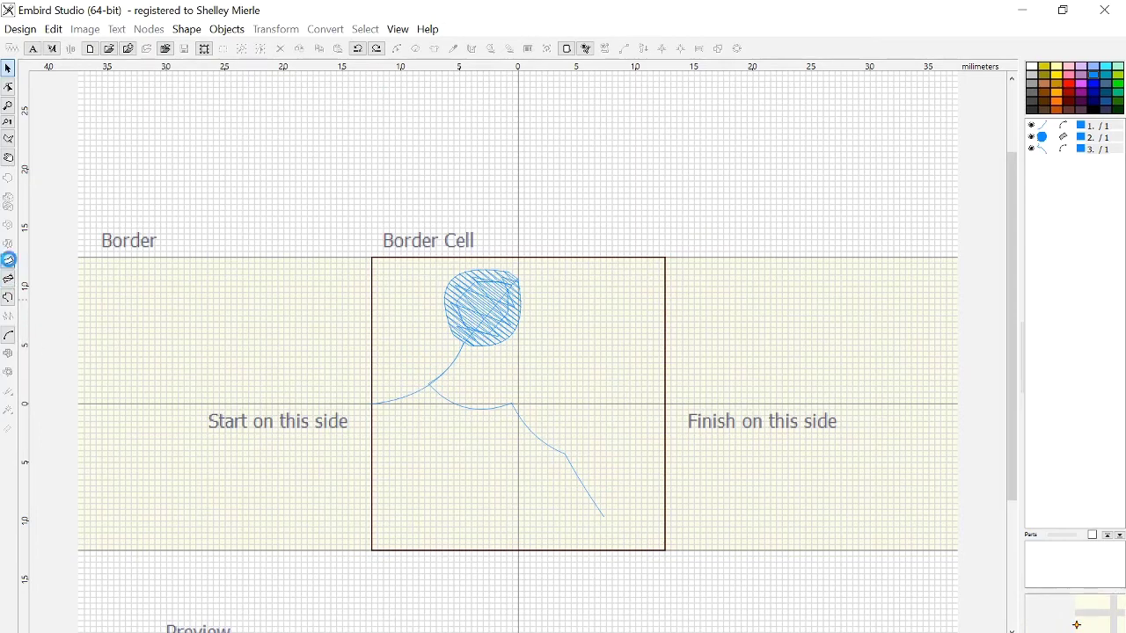
Start a column shape at the connection line's lower end, drawing its first edge up beside the line and bowing it outward toward the start side
left_click(8, 263)
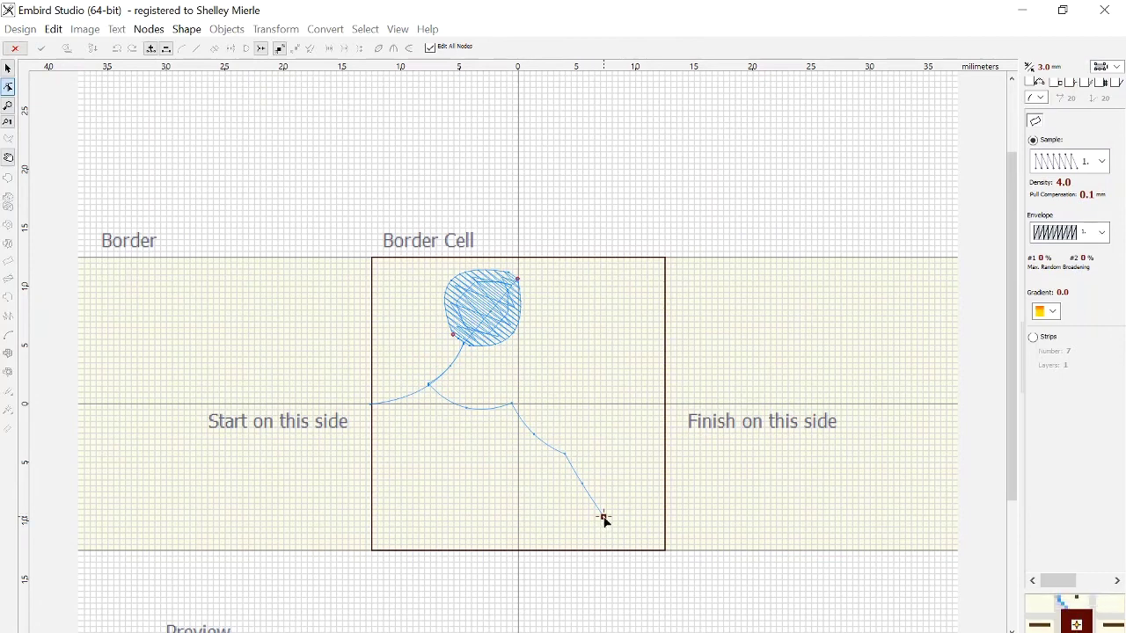
left_click(604, 519)
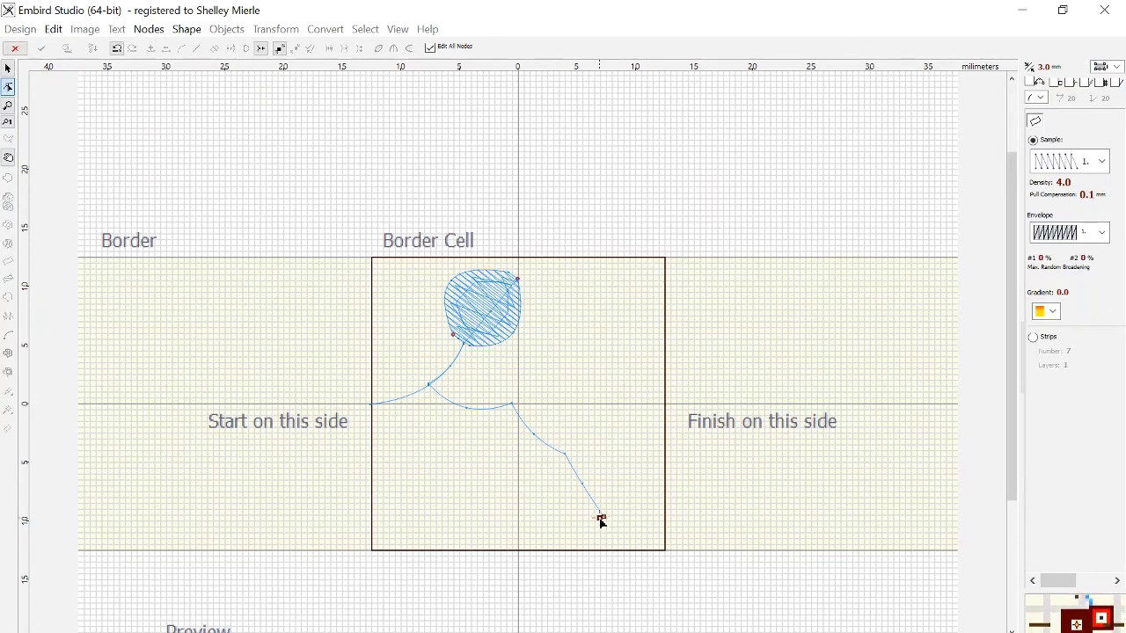
left_click(554, 461)
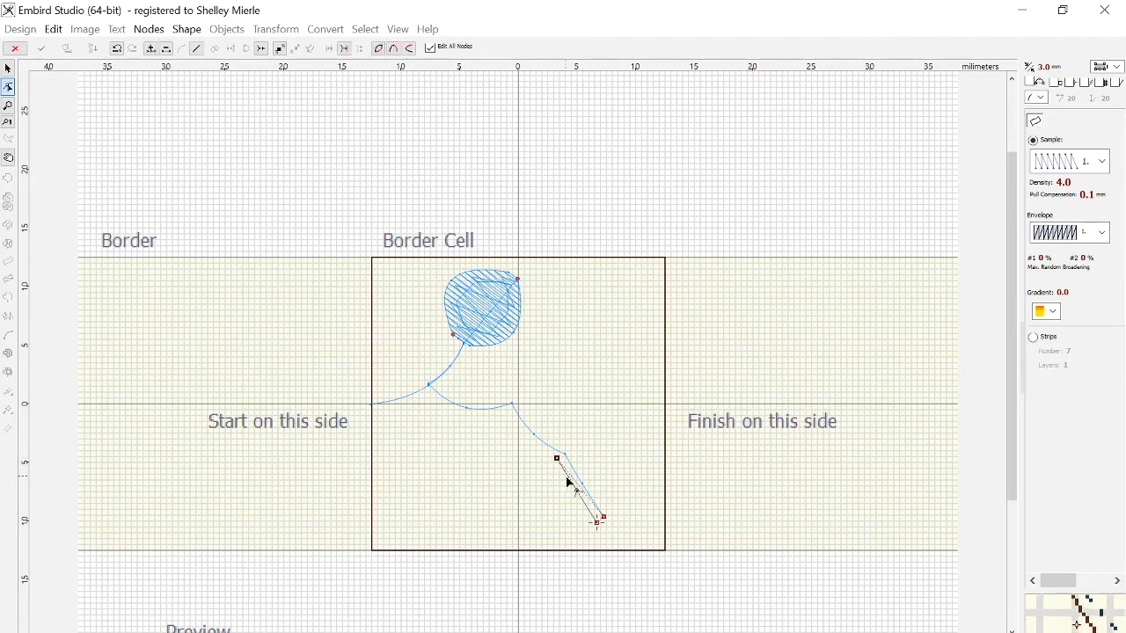
left_click_drag(579, 496, 556, 508)
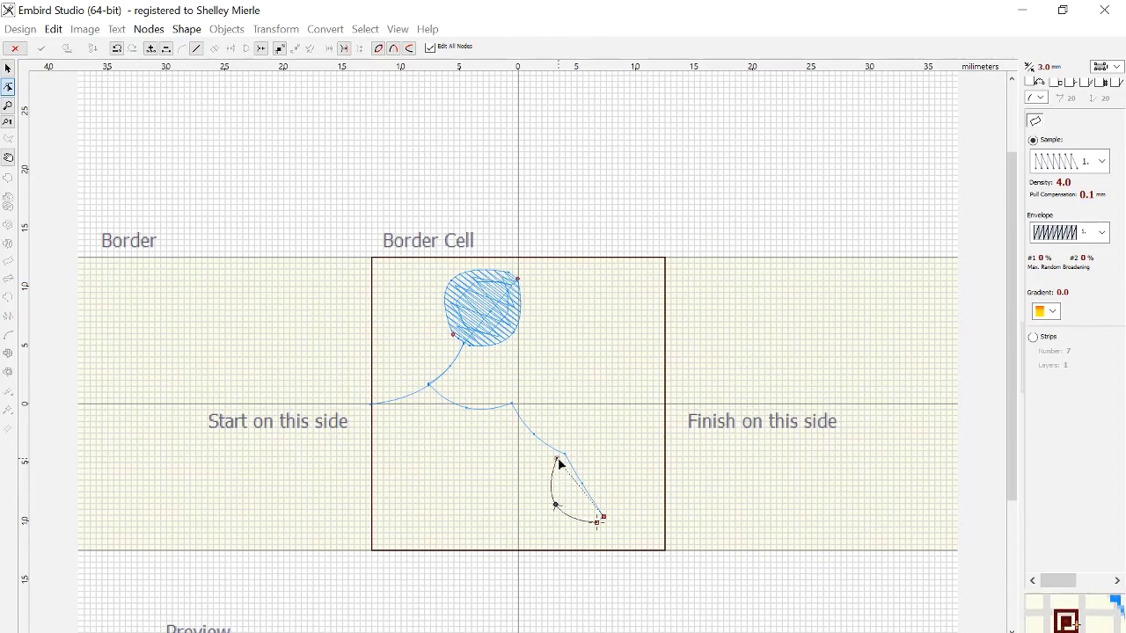
left_click(558, 463)
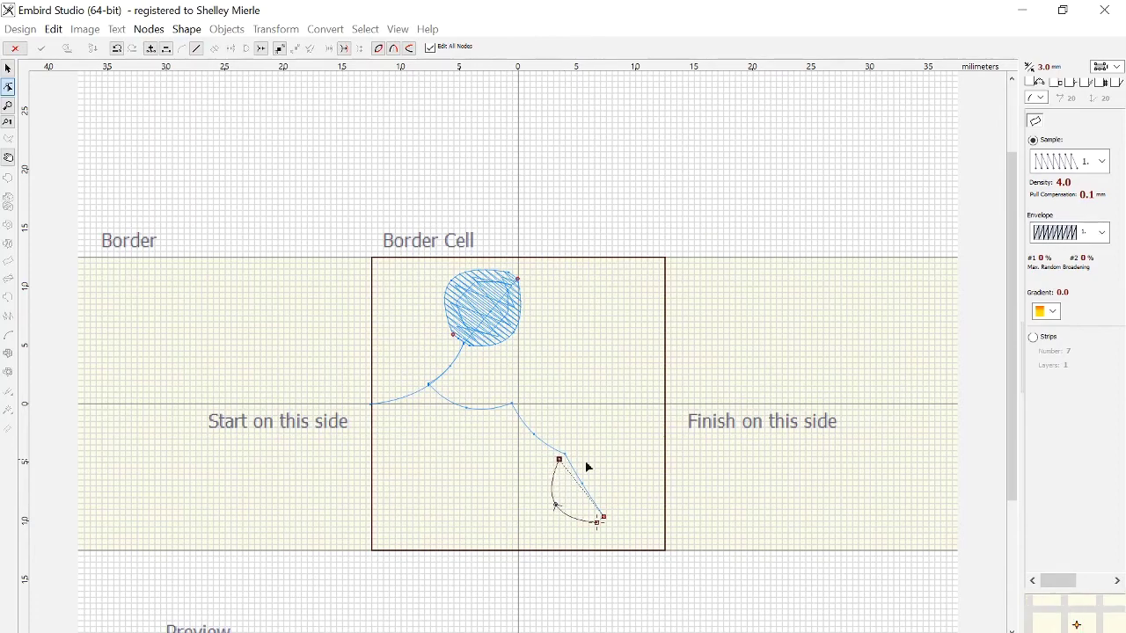
Draw the column's opposite edge bowed toward the finish side, round both edges to about 6.4 mm across, and generate the shape
left_click(604, 524)
left_click(604, 523)
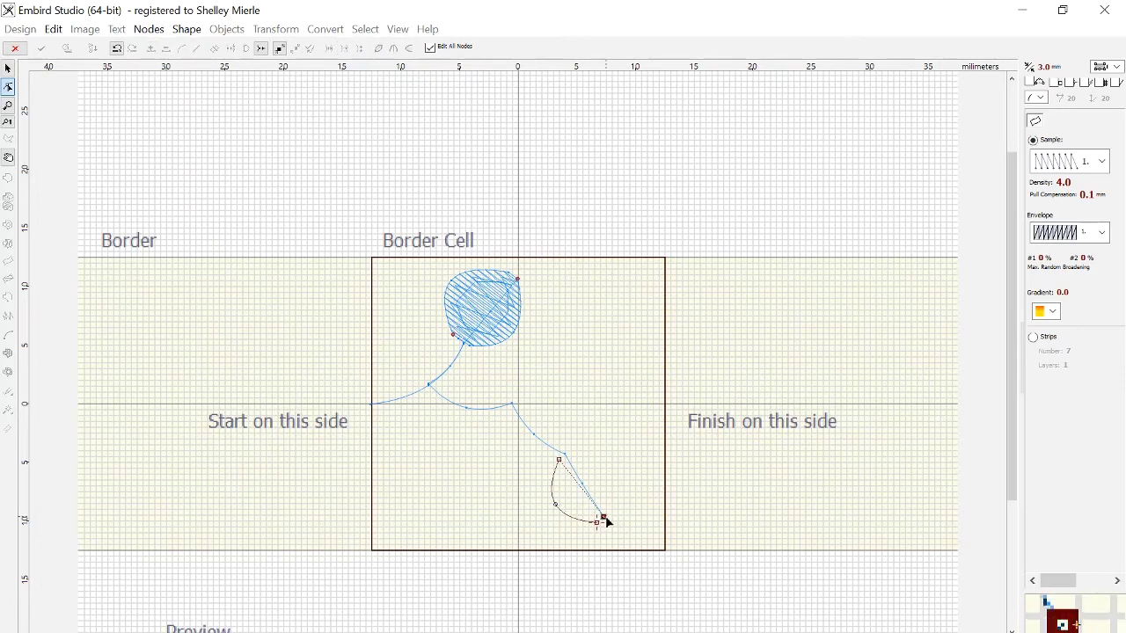
left_click(575, 448)
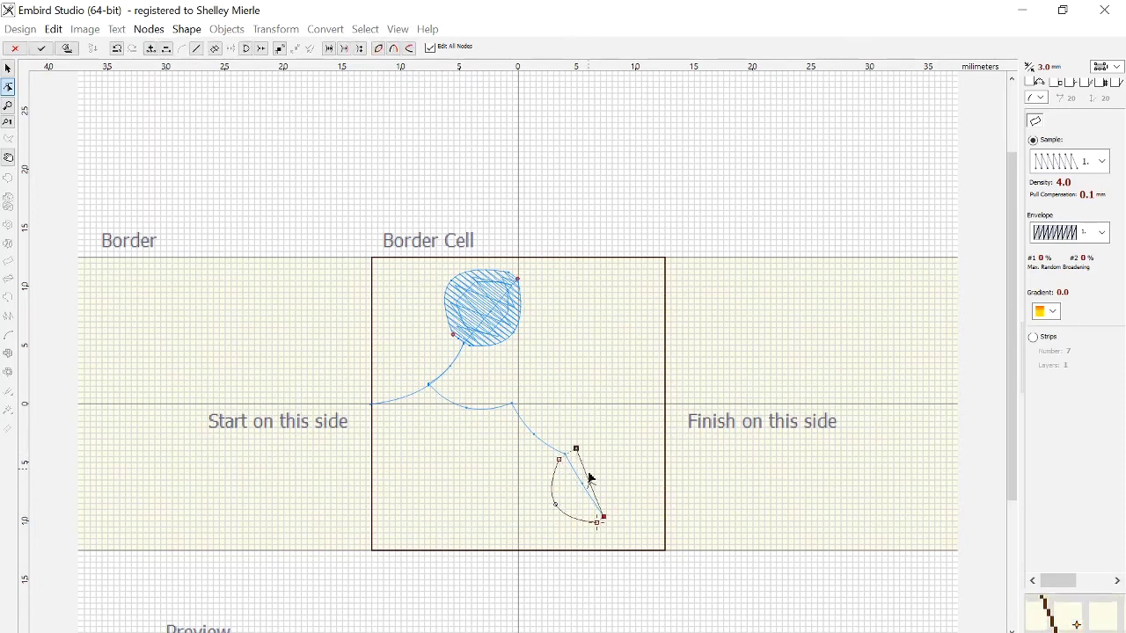
left_click_drag(591, 486, 619, 479)
left_click_drag(558, 507, 552, 511)
left_click_drag(619, 476, 622, 473)
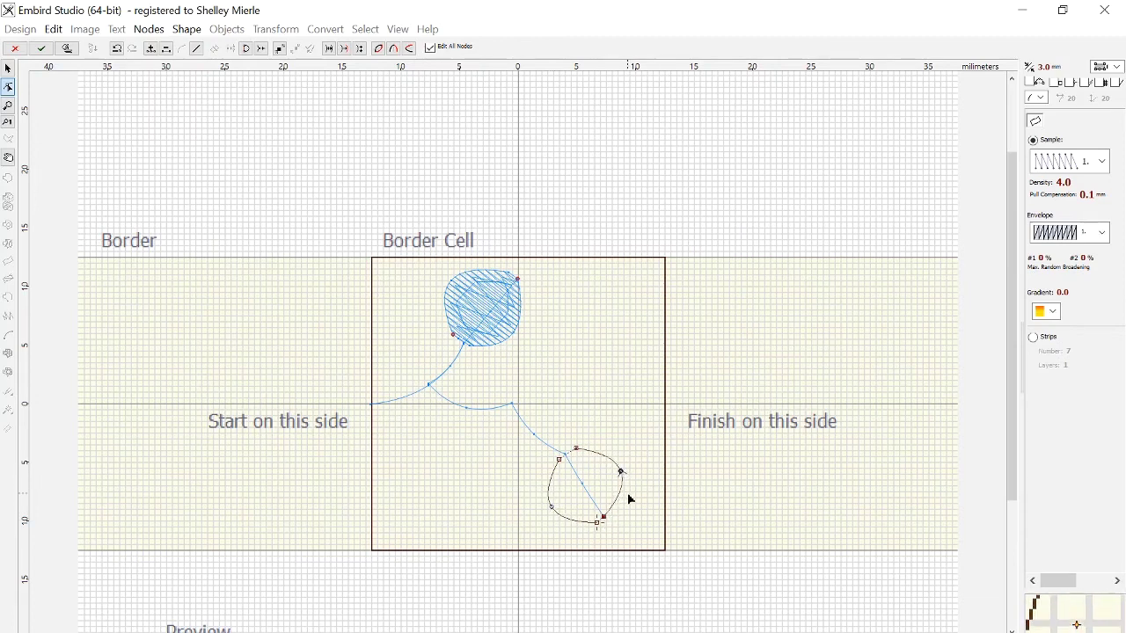
key("Escape")
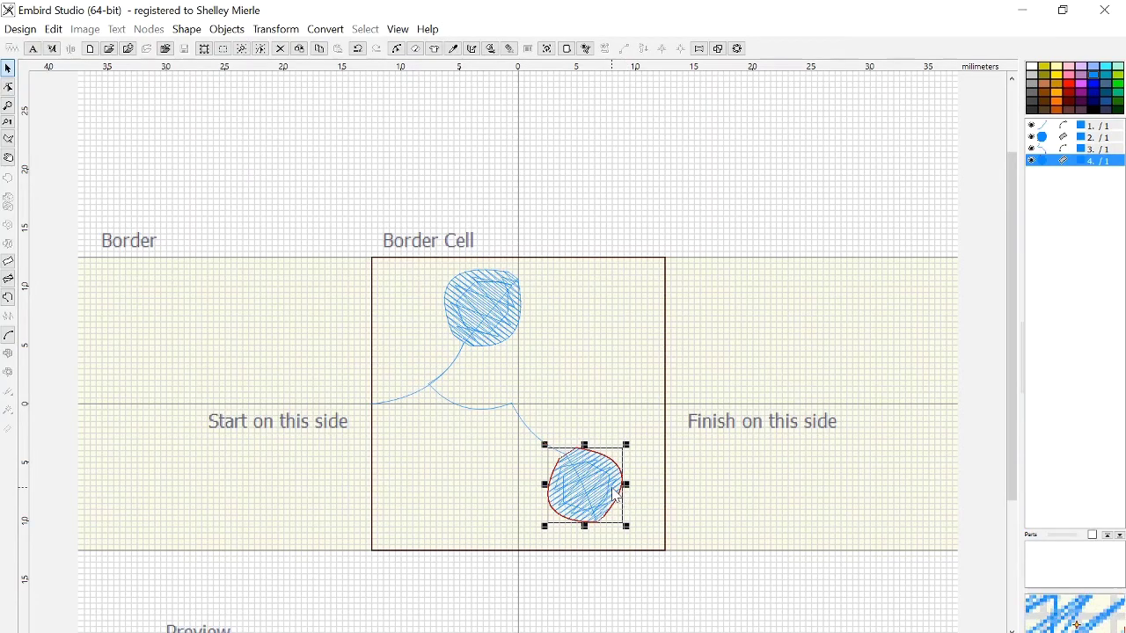
key("Escape")
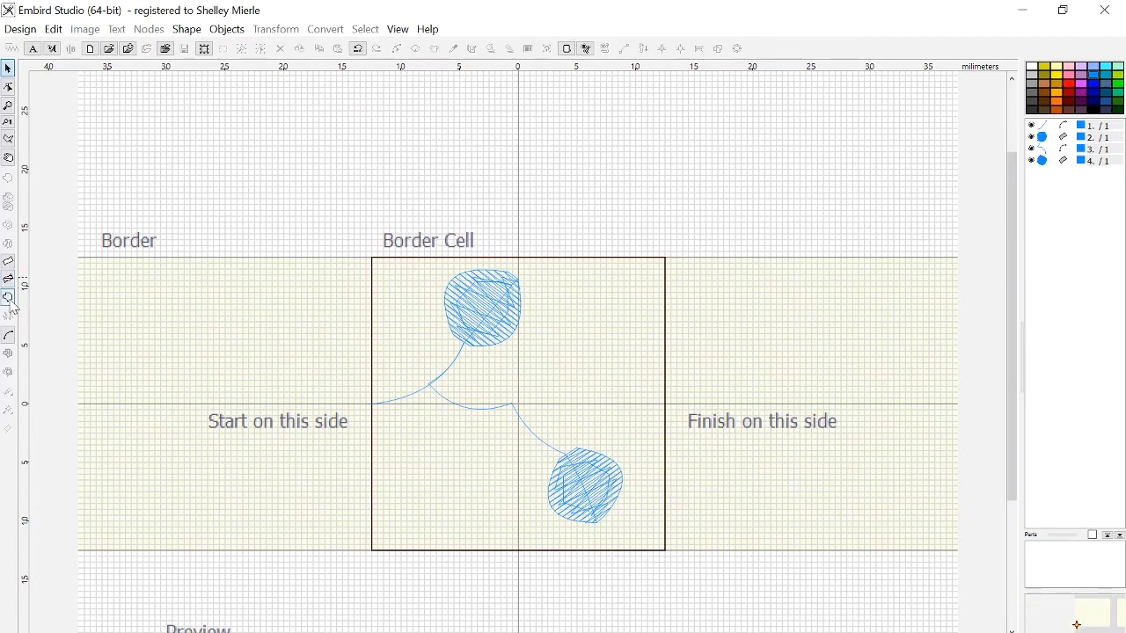
left_click(9, 336)
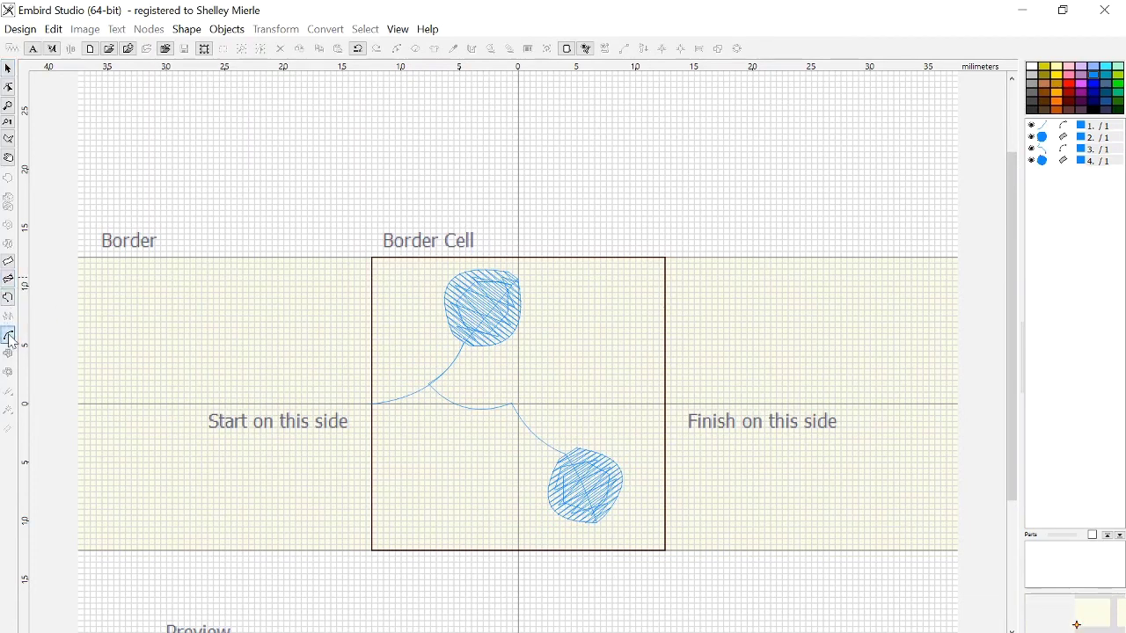
left_click(567, 456)
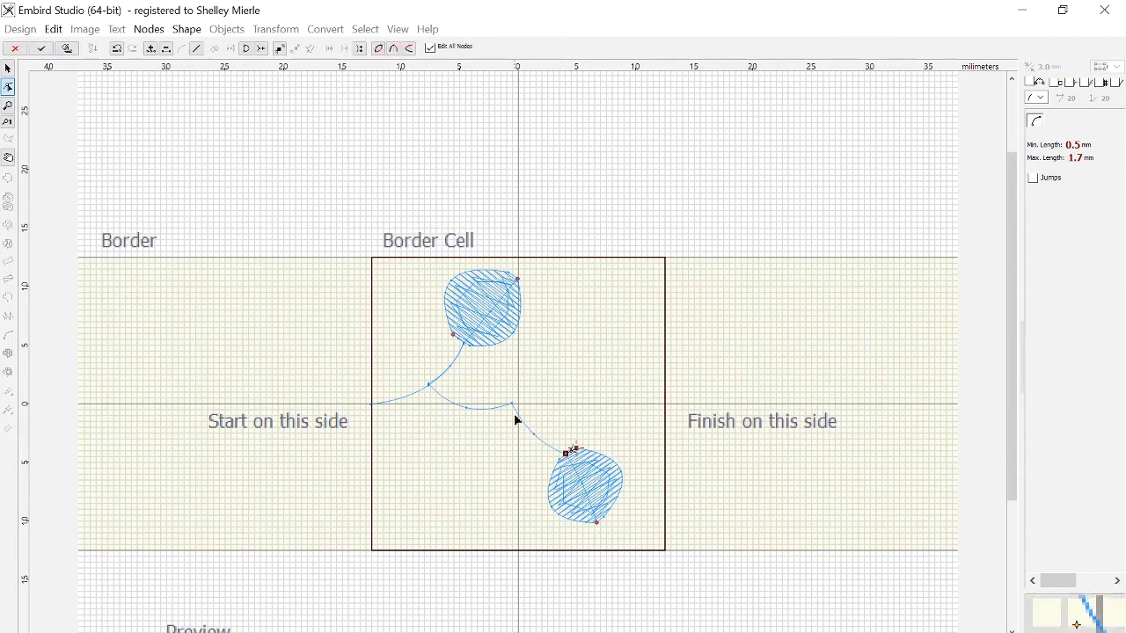
left_click_drag(515, 409, 515, 405)
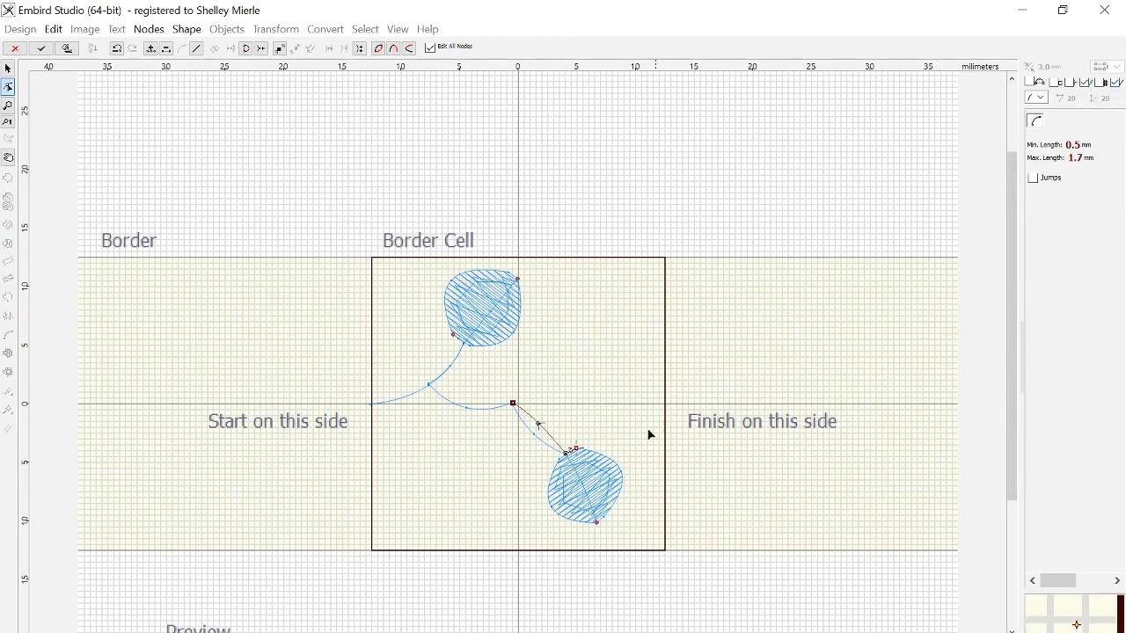
left_click_drag(539, 427, 534, 435)
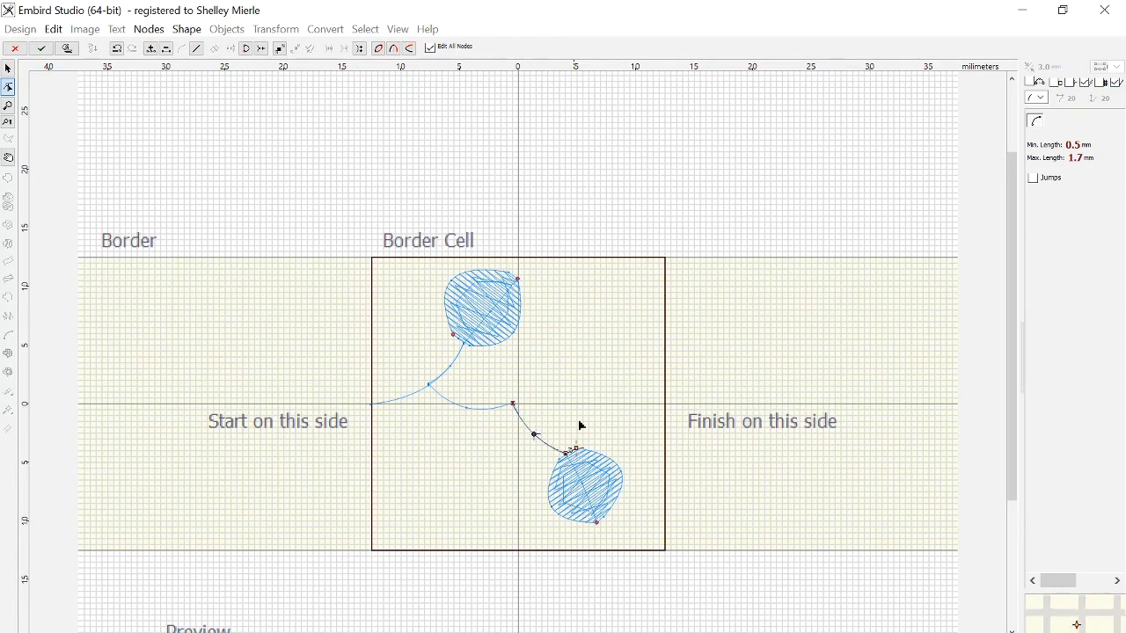
left_click(666, 405)
left_click_drag(588, 404, 598, 437)
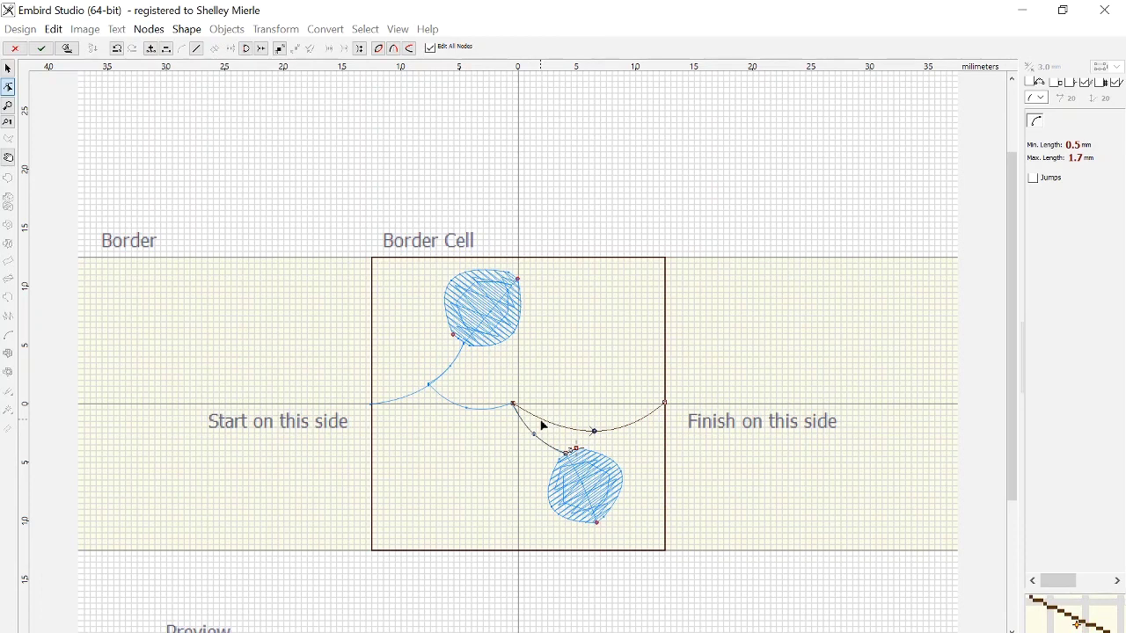
left_click(467, 408)
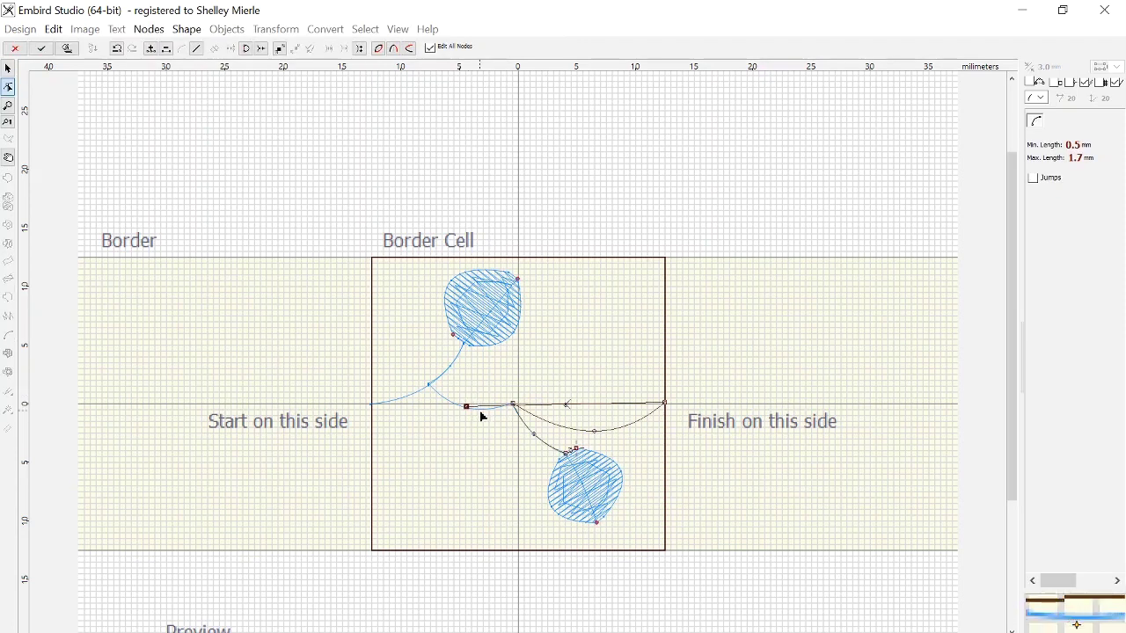
key("Return")
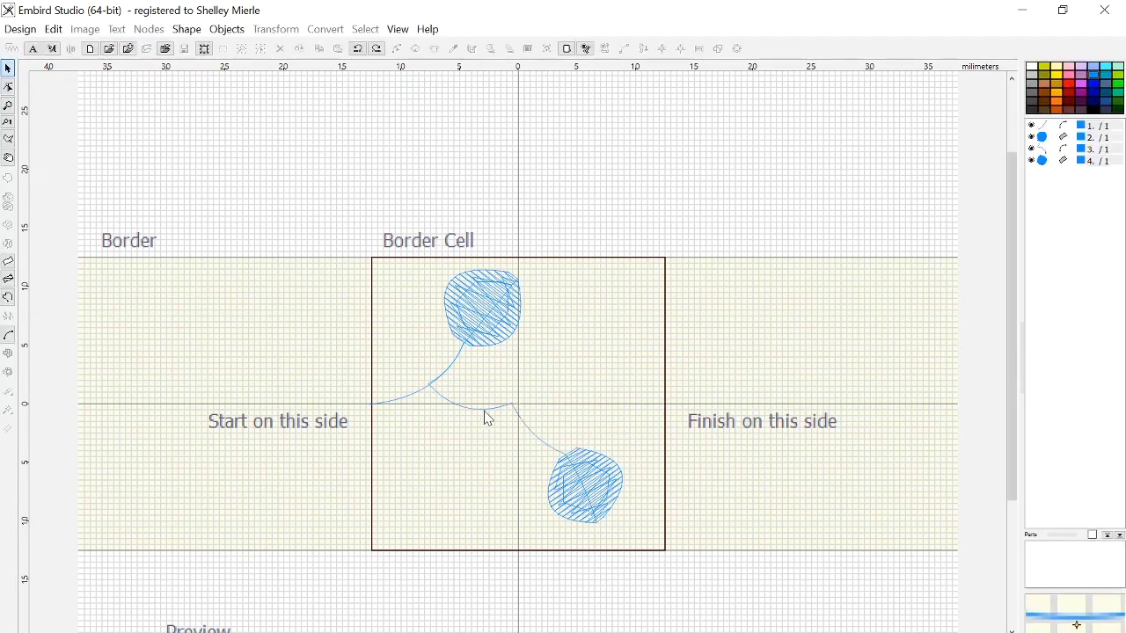